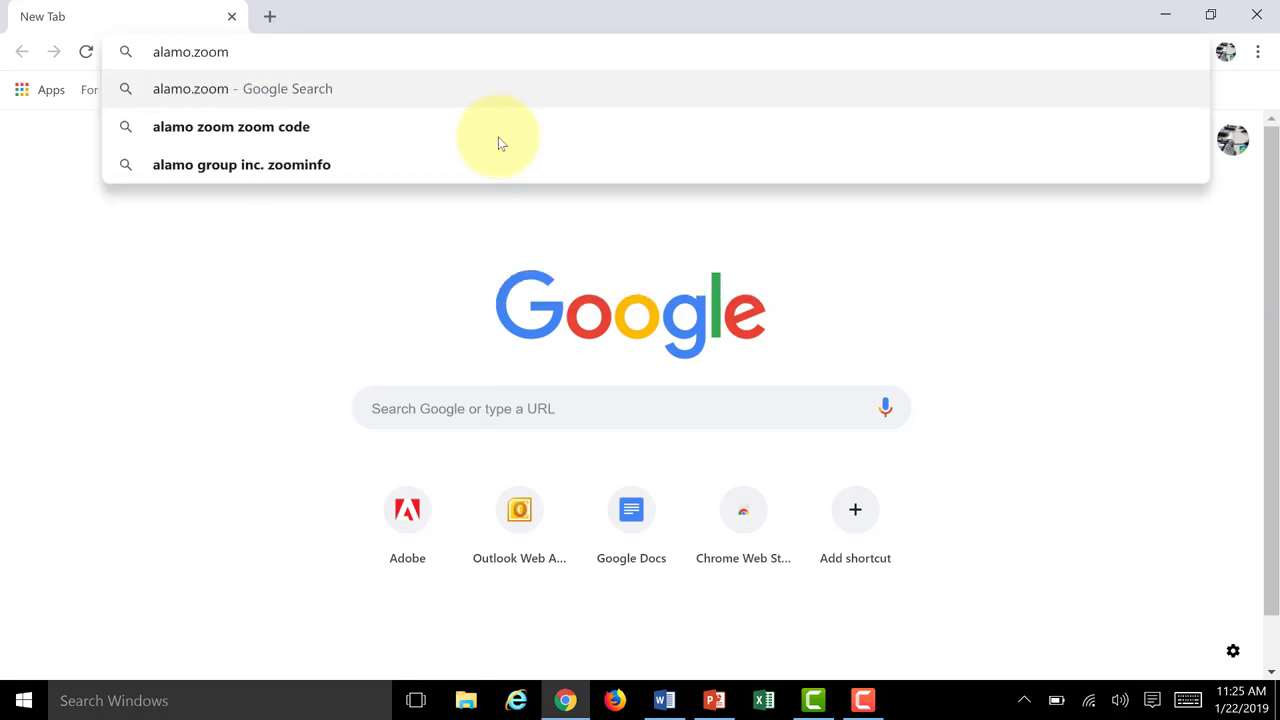
Step: Open alamo.zoom.us and sign in with the account's e-mail address and password
type(".us")
key("Return")
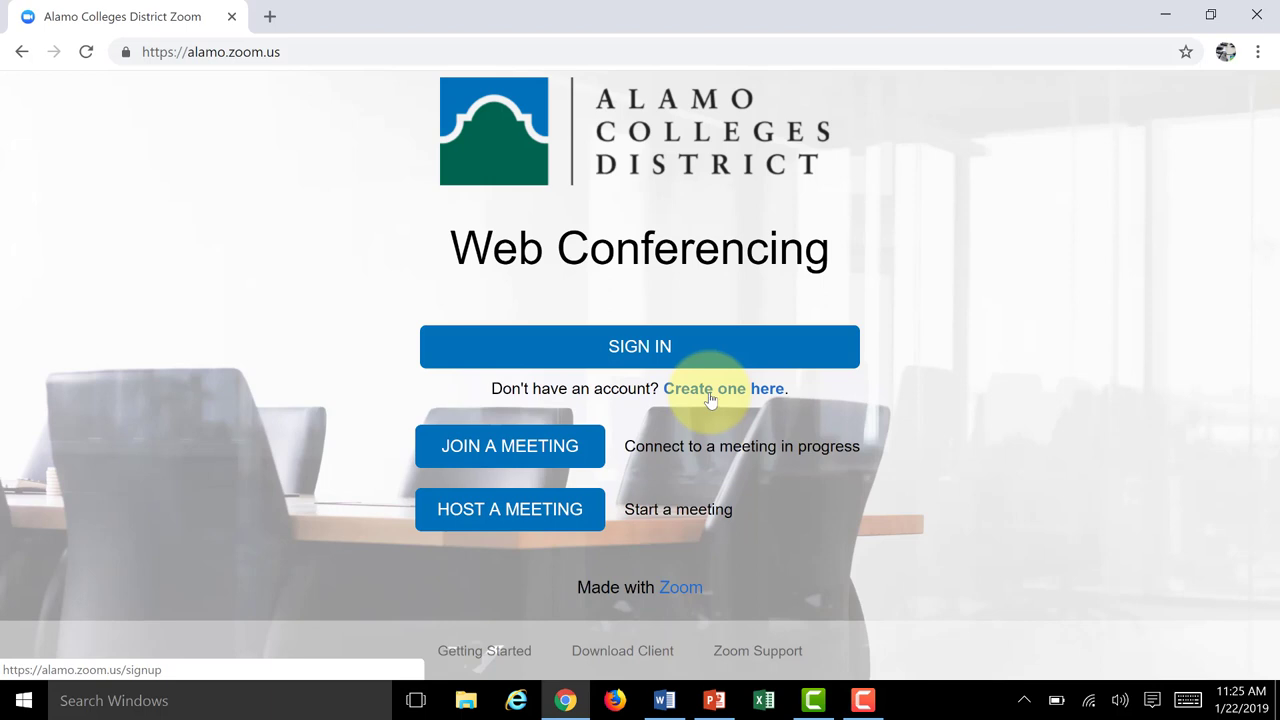
left_click(632, 353)
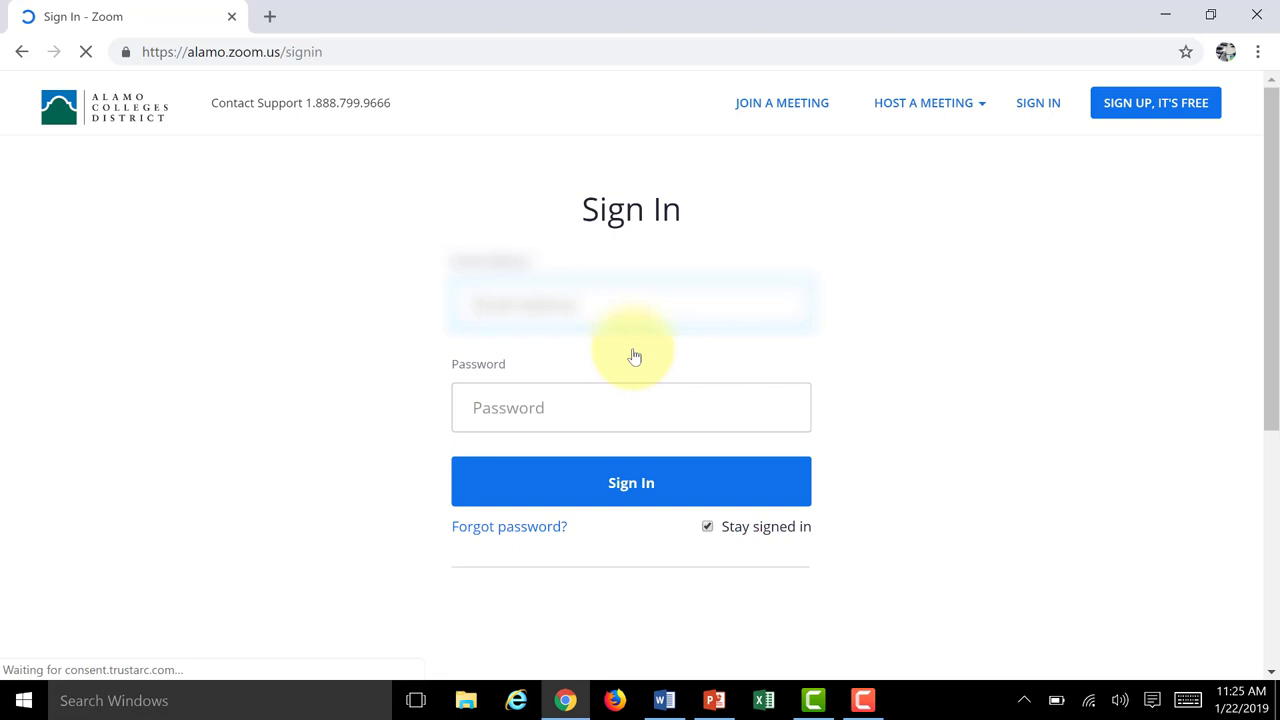
left_click(686, 486)
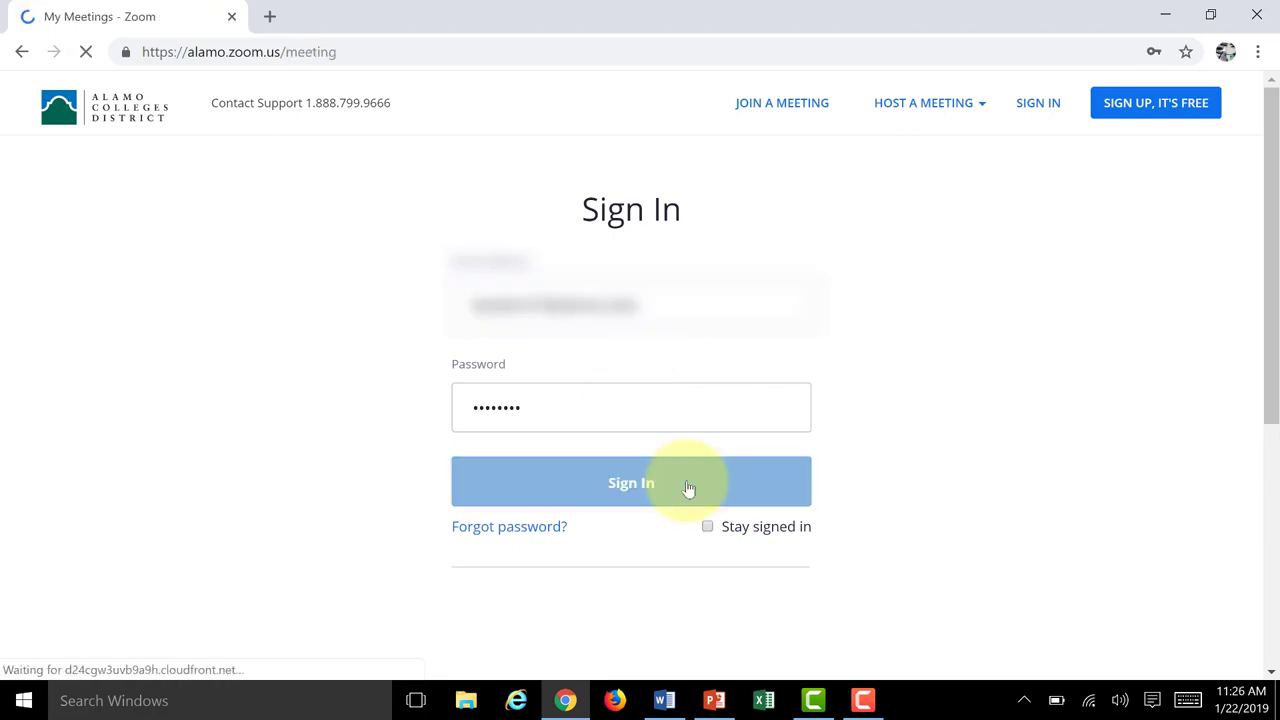
Step: Start hosting a meeting with video off and run the downloaded Zoom launcher
left_click(1090, 110)
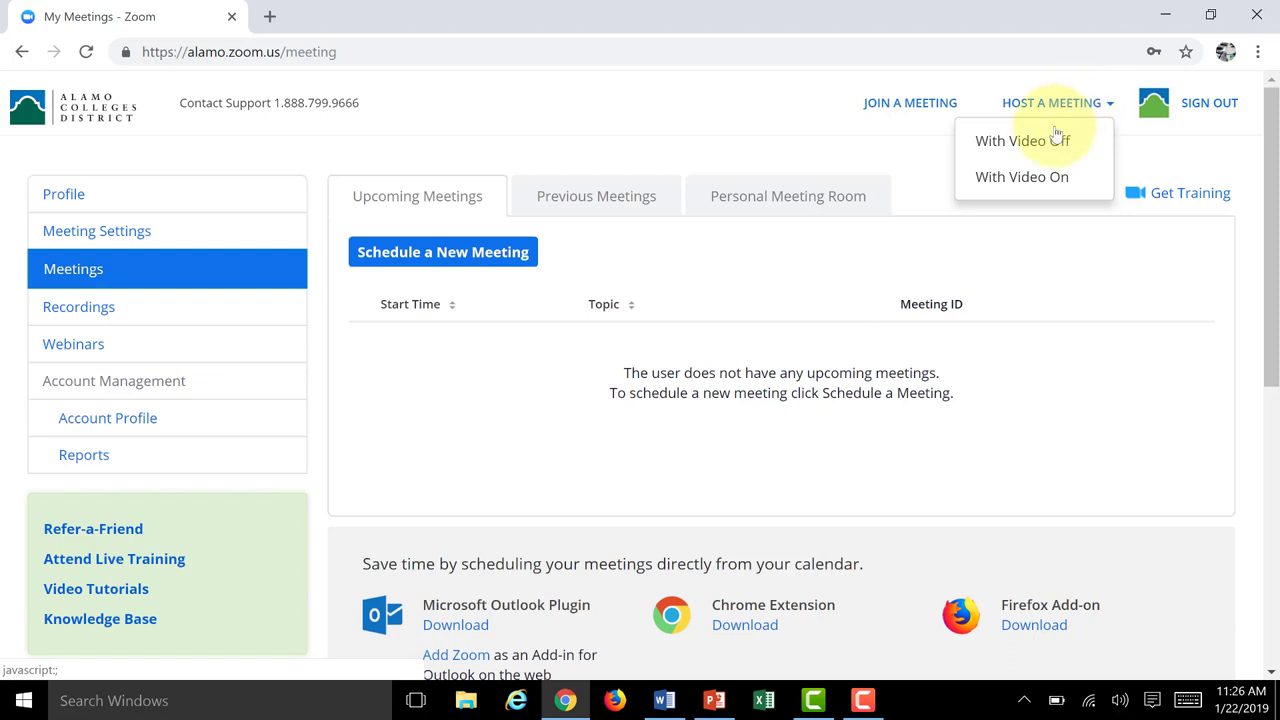
left_click(1048, 140)
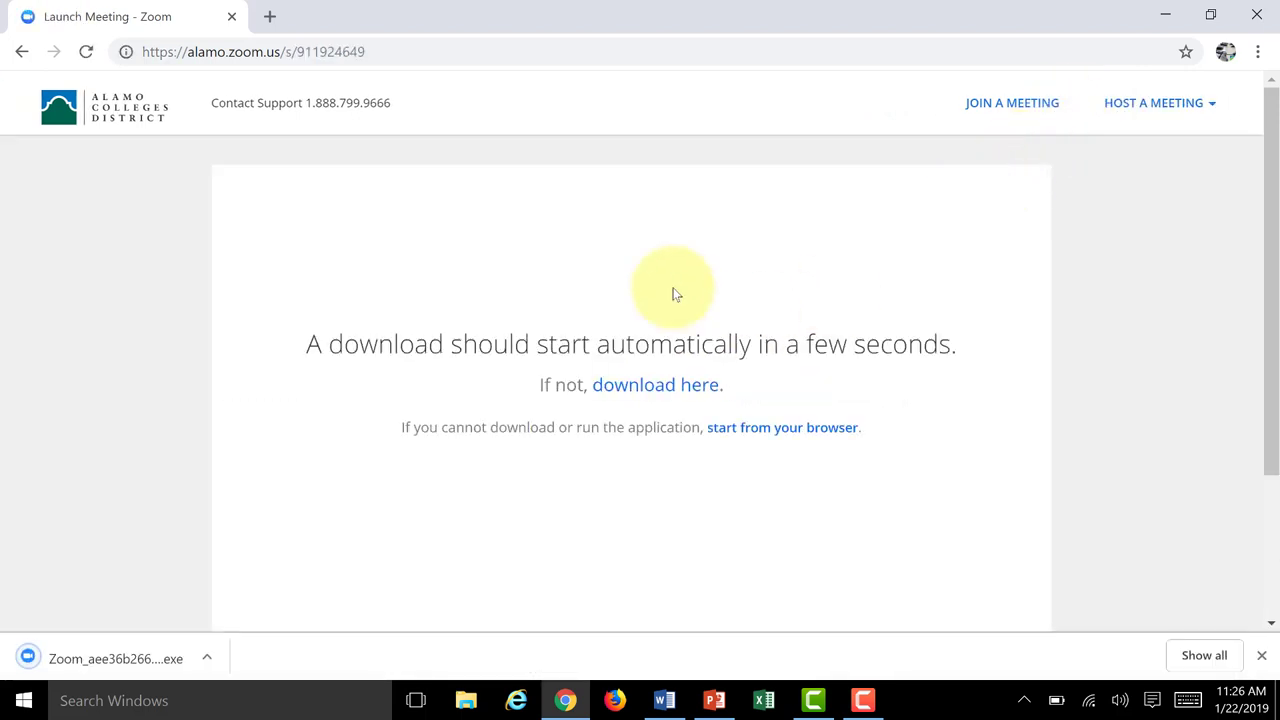
left_click(114, 665)
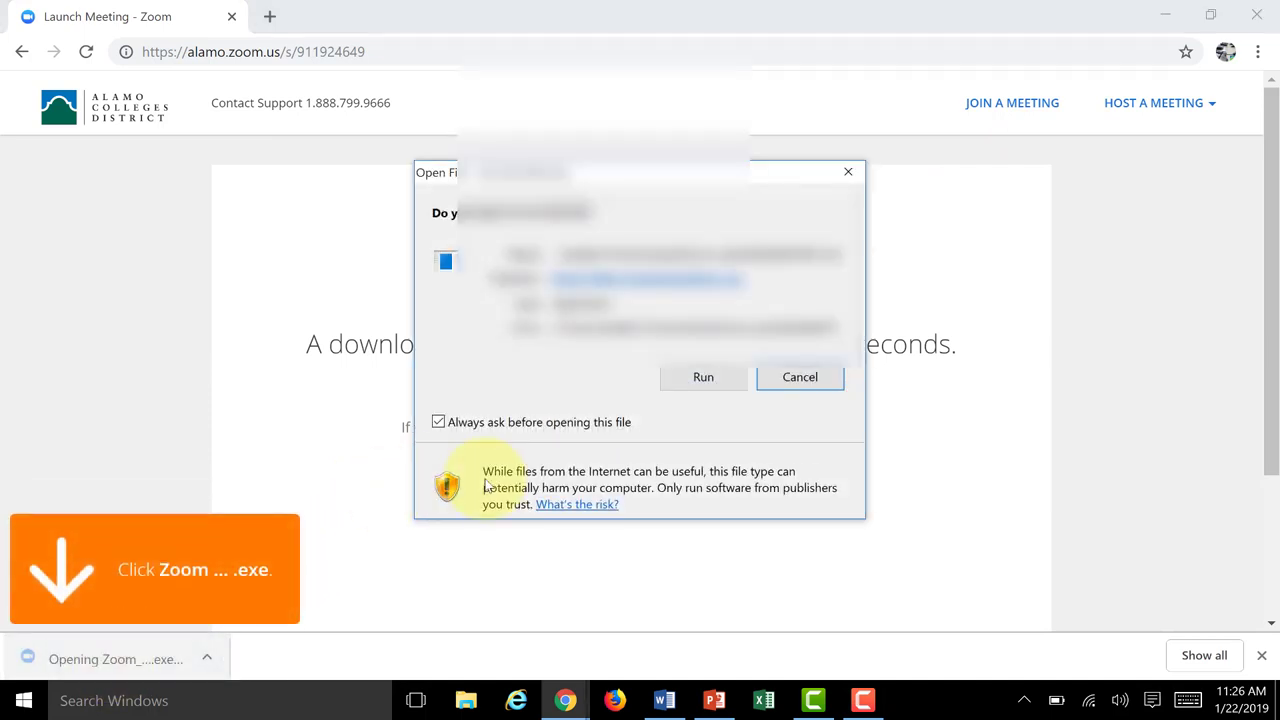
left_click(704, 380)
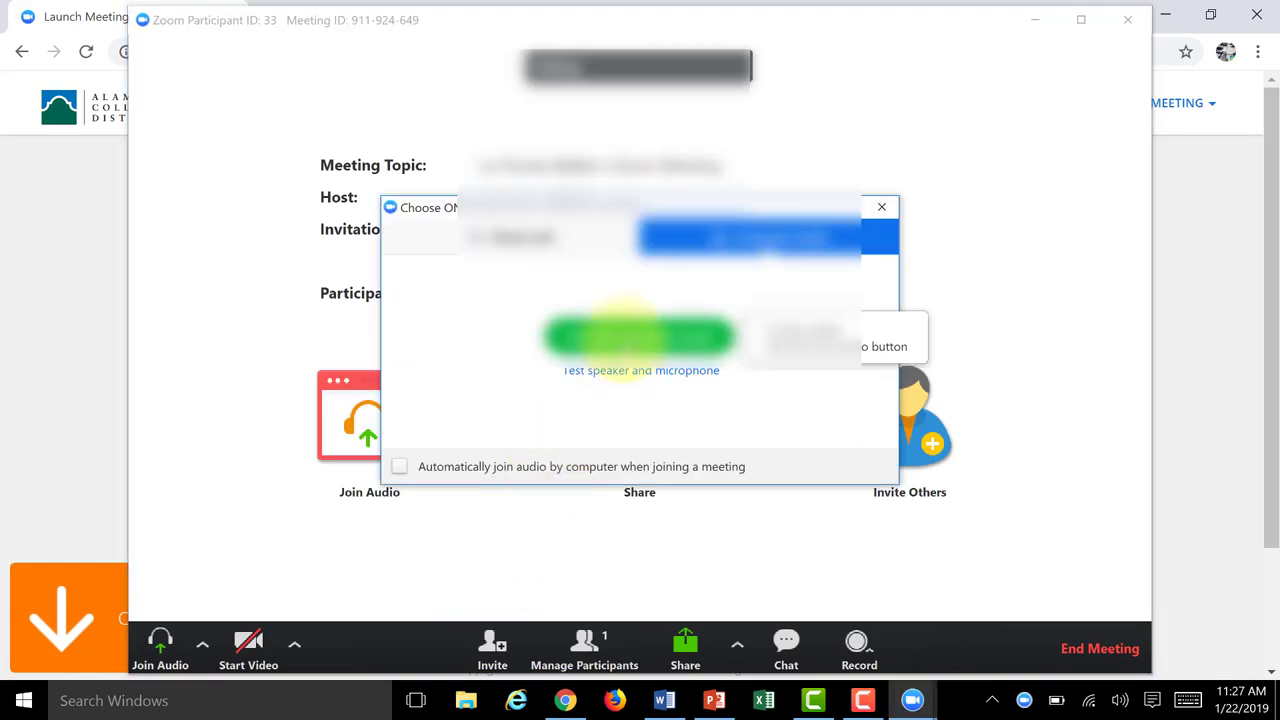
Step: Join the meeting with computer audio and select UX80 (Intel(R) Display Audio) as the speaker
left_click(623, 340)
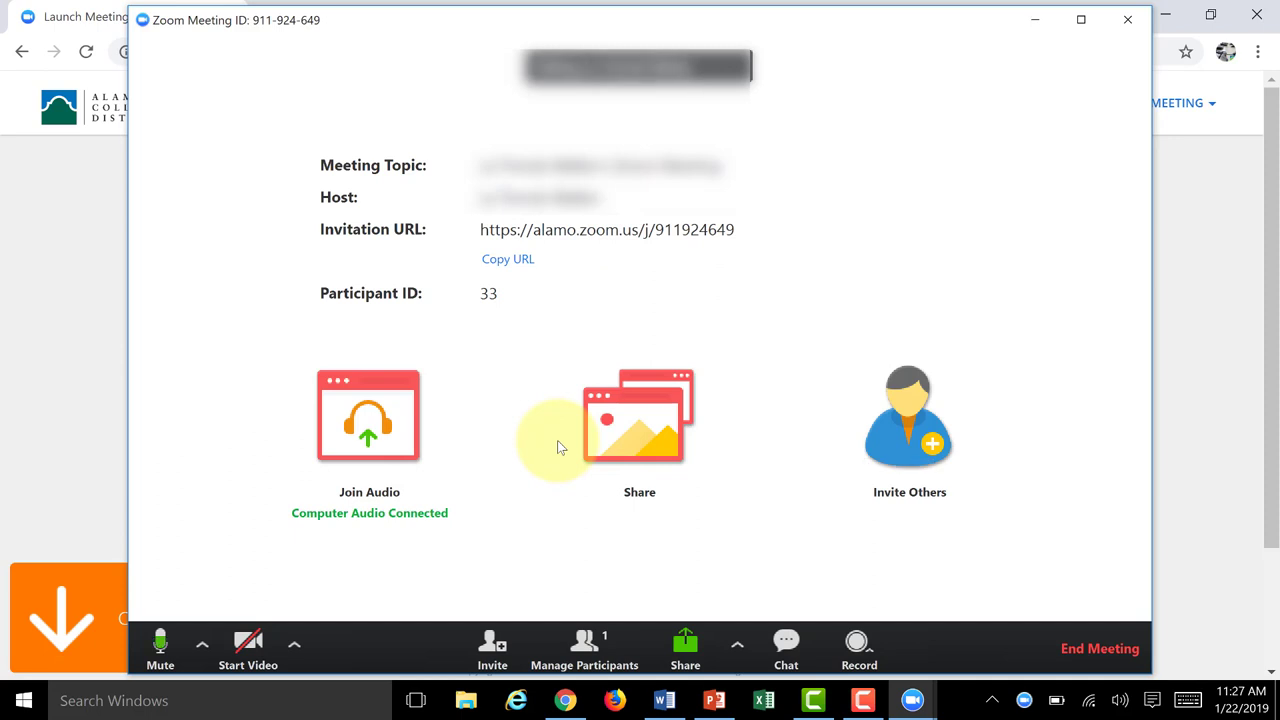
left_click(204, 644)
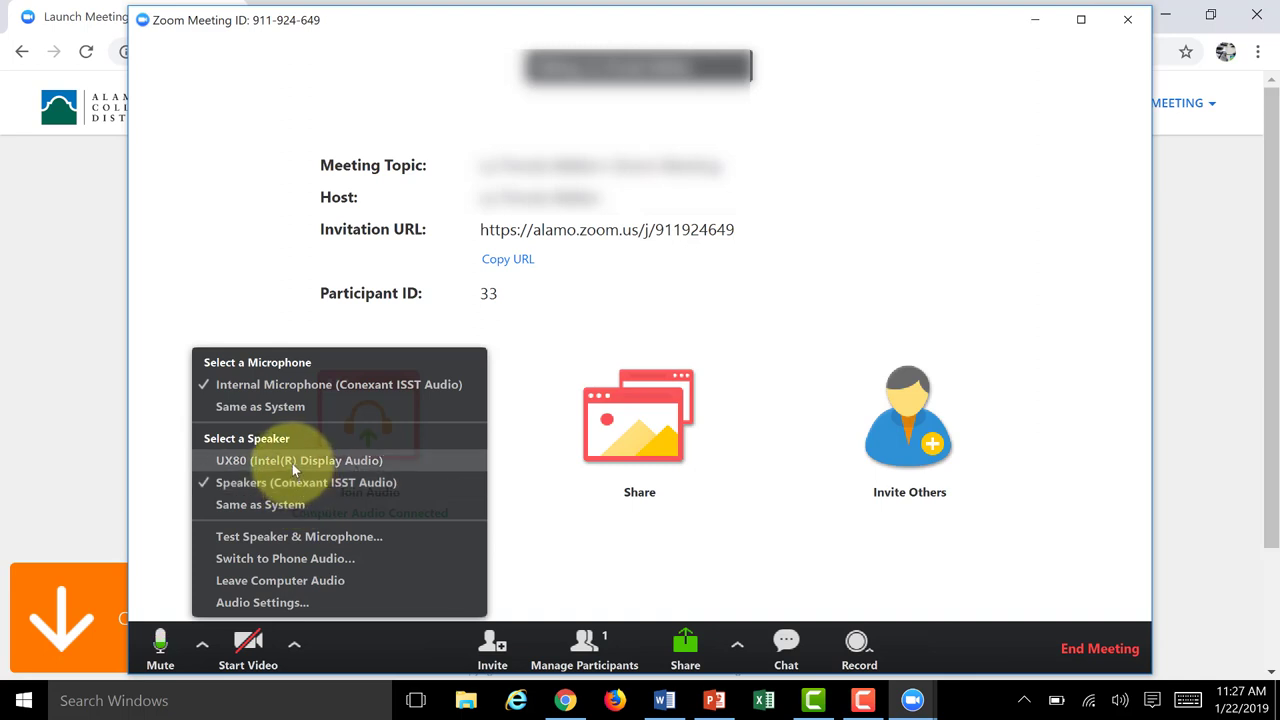
left_click(292, 463)
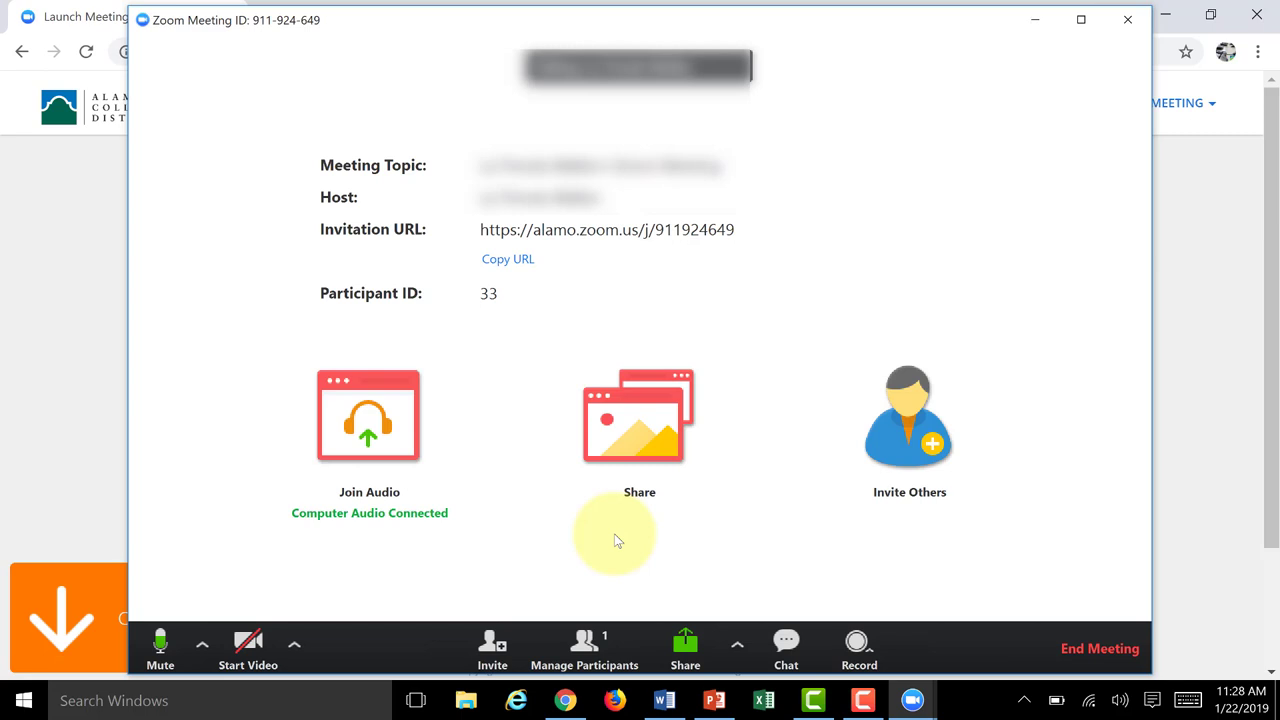
Step: Share a whiteboard with the meeting
left_click(633, 437)
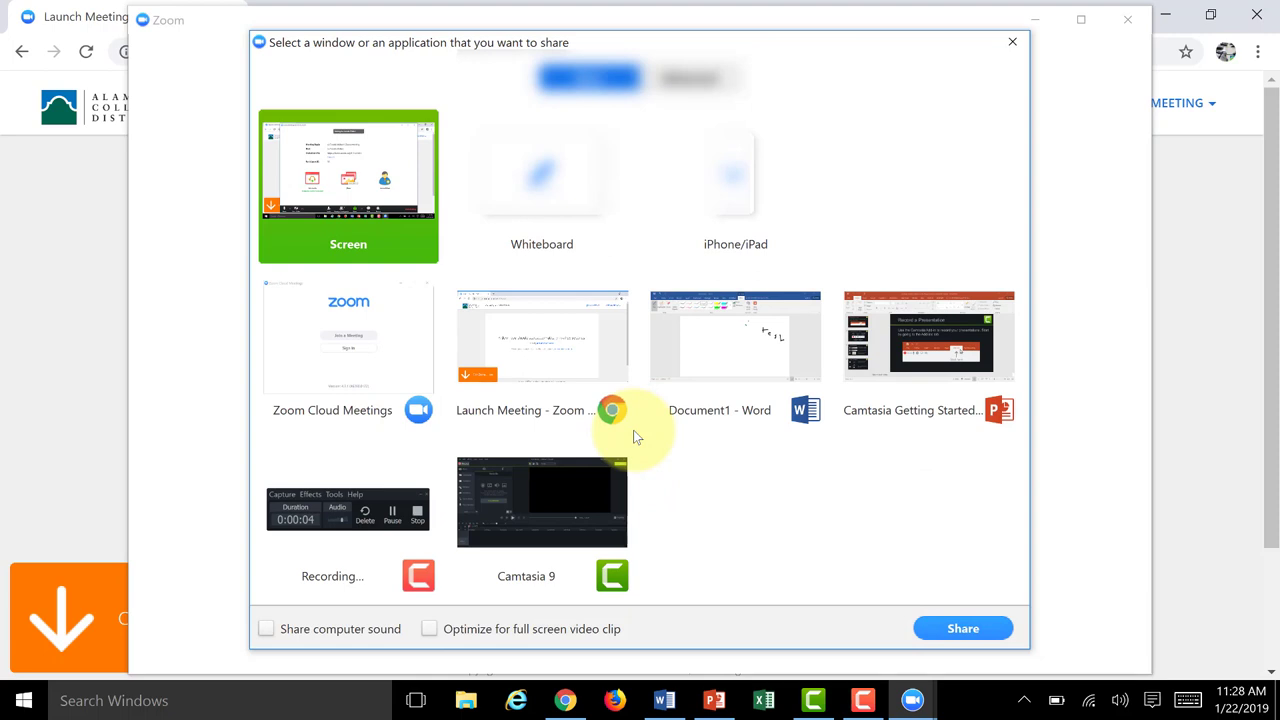
left_click(582, 350)
left_click(400, 260)
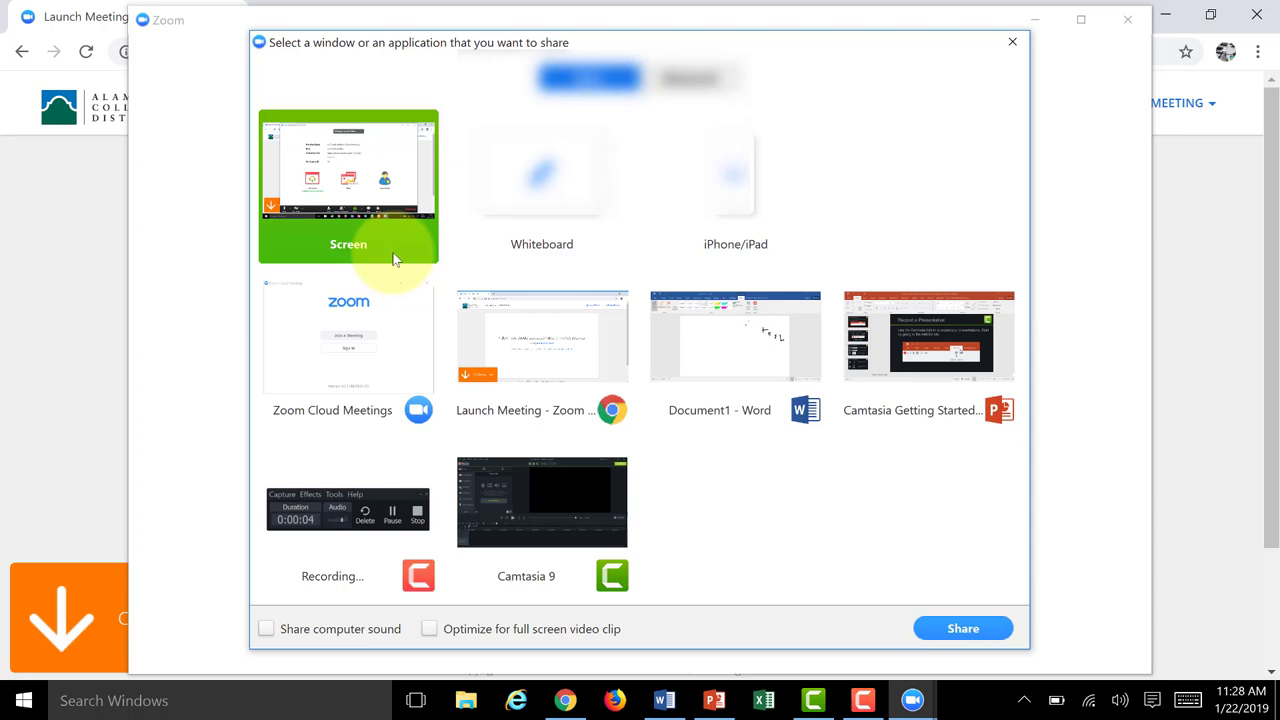
left_click(530, 176)
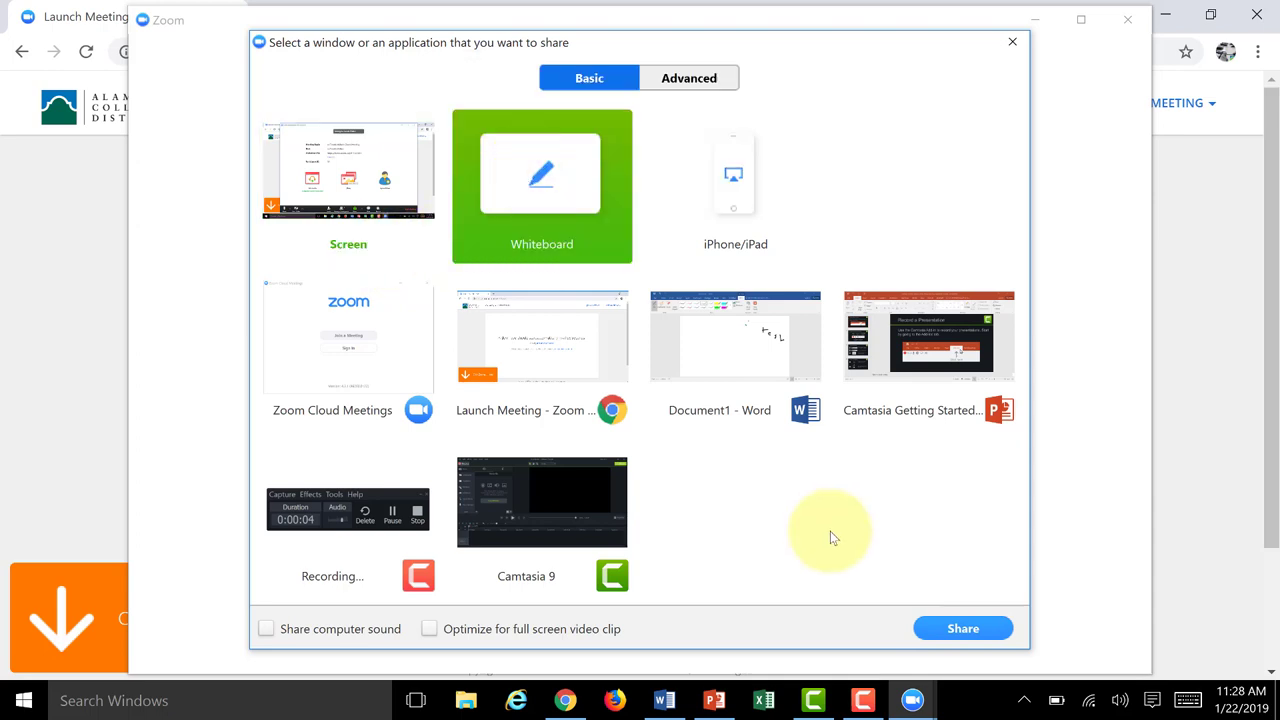
left_click(940, 638)
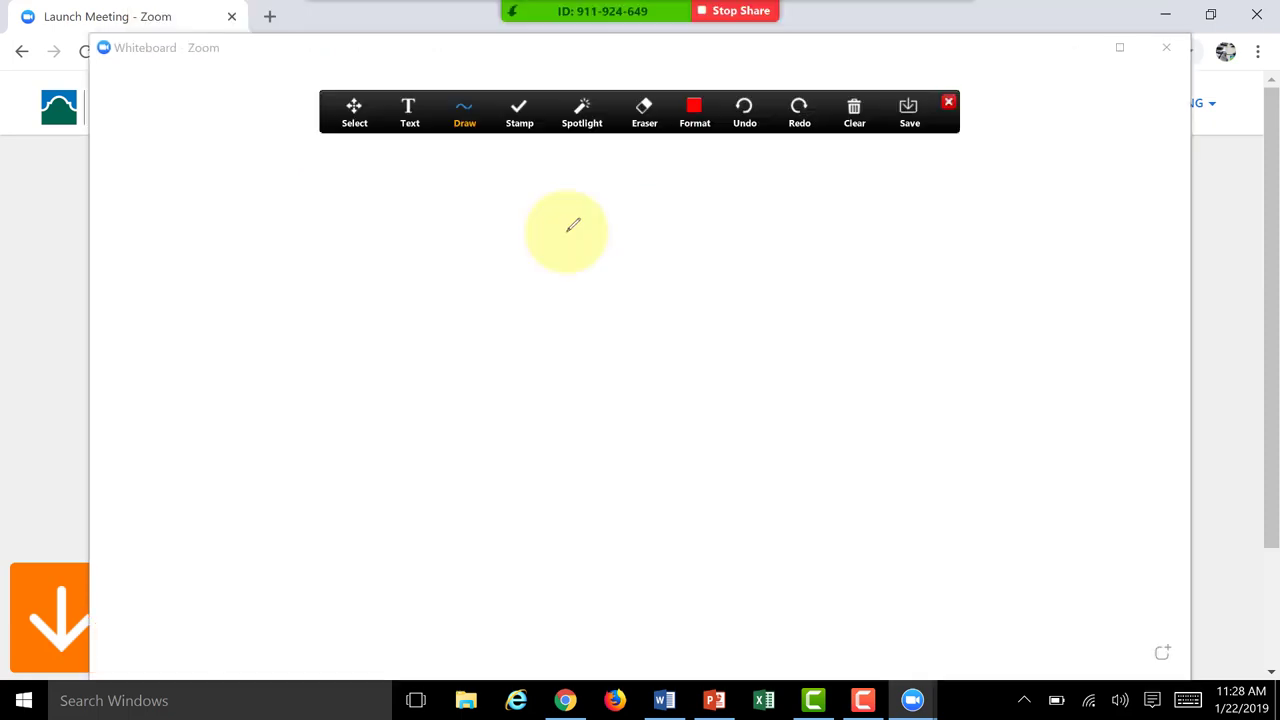
Step: Handwrite the word "Test" in red near the top of the whiteboard with the freehand Draw tool
left_click(466, 118)
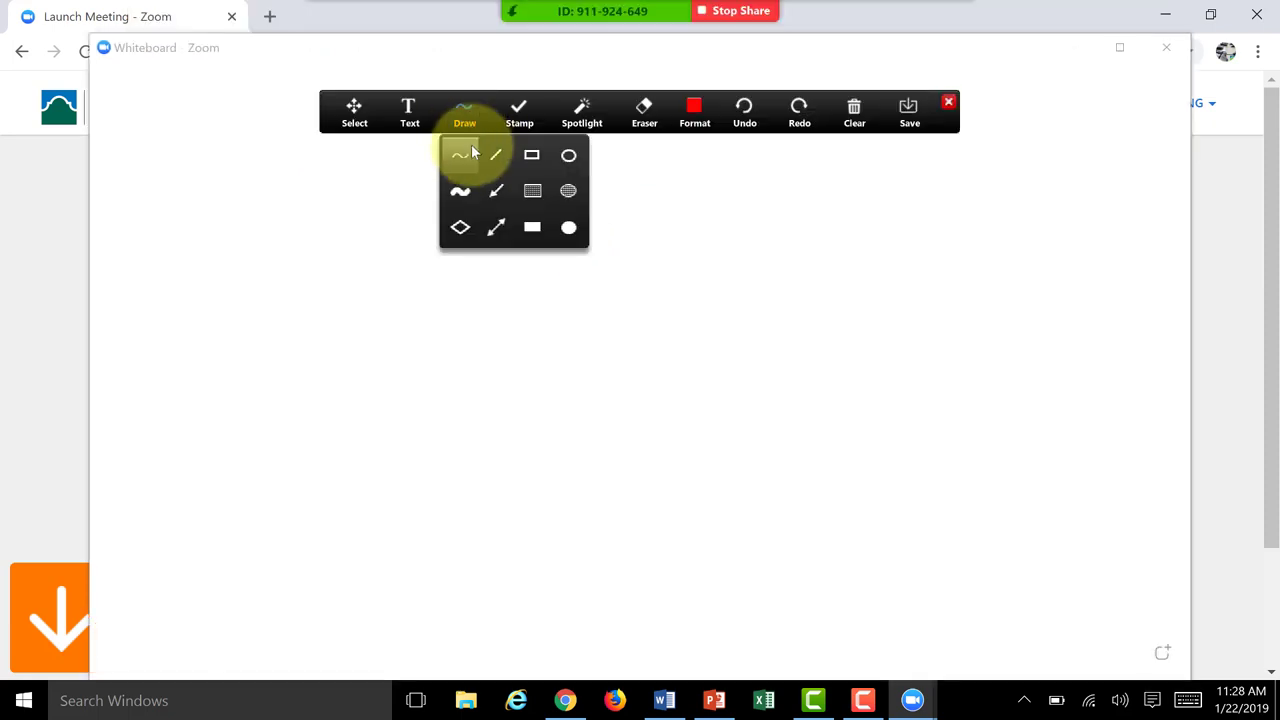
left_click(471, 146)
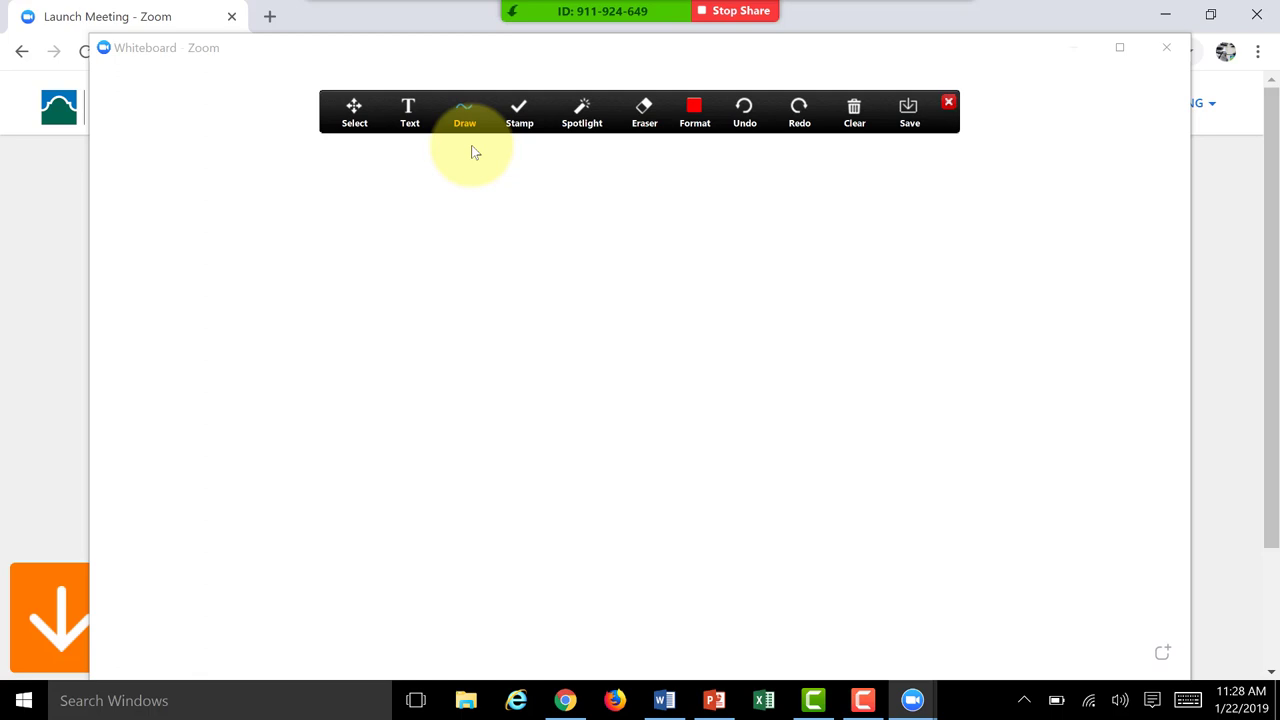
left_click_drag(500, 197, 567, 183)
left_click_drag(531, 190, 532, 275)
left_click_drag(567, 255, 605, 272)
left_click_drag(648, 236, 628, 270)
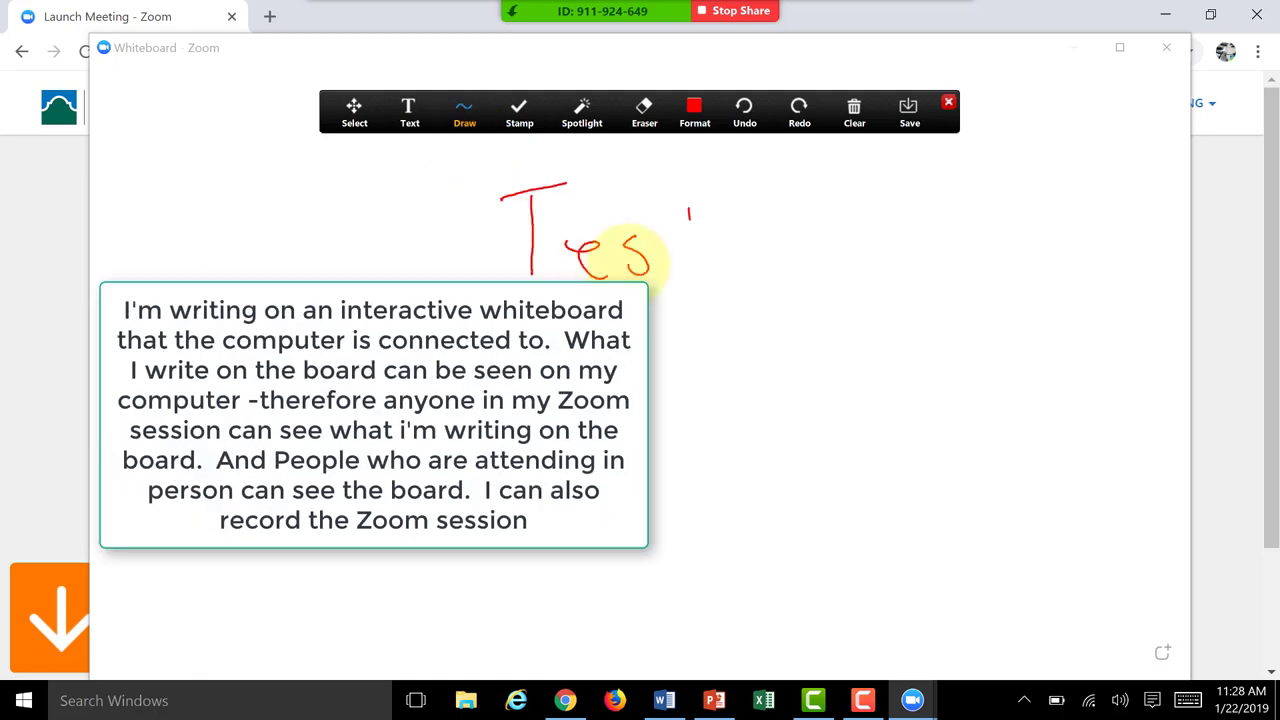
mouse_move(690, 207)
left_mouse_down()
mouse_move(697, 276)
mouse_move(725, 237)
left_mouse_up()
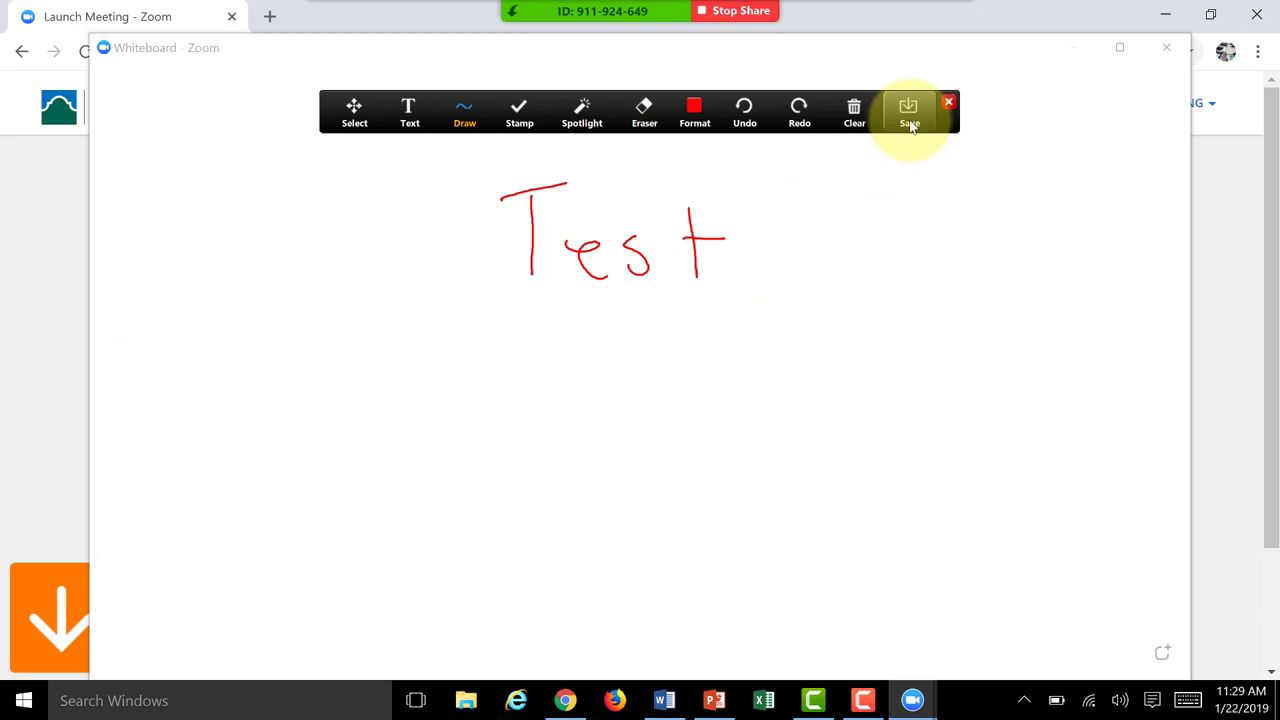
Step: Scribble over the middle letters of the handwritten word and erase all the strokes from the whiteboard
left_click_drag(680, 245, 606, 246)
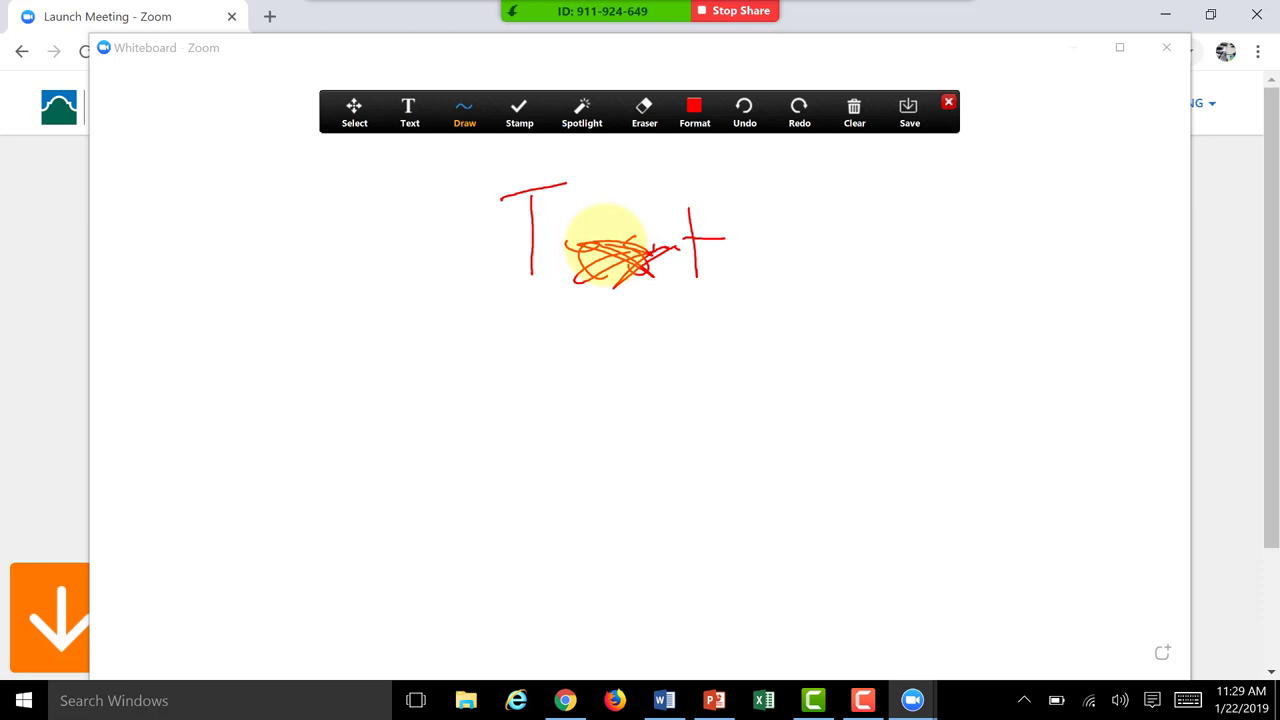
left_click(645, 122)
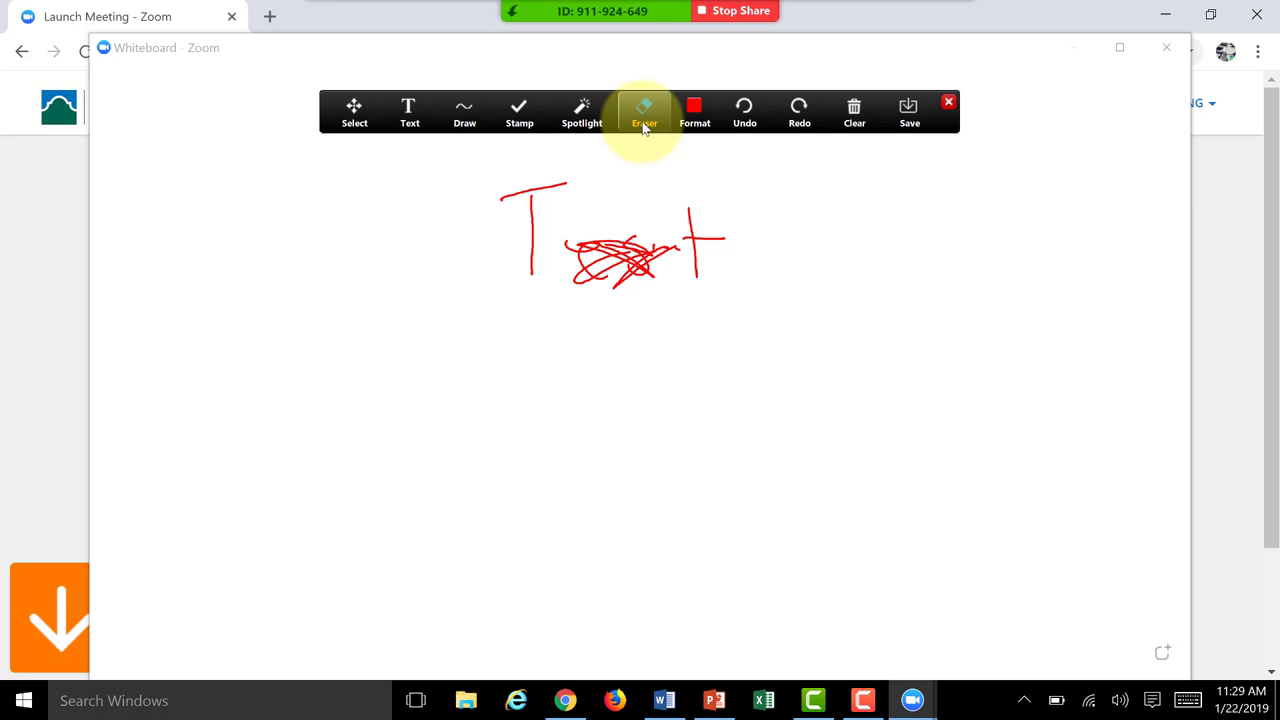
left_click(628, 262)
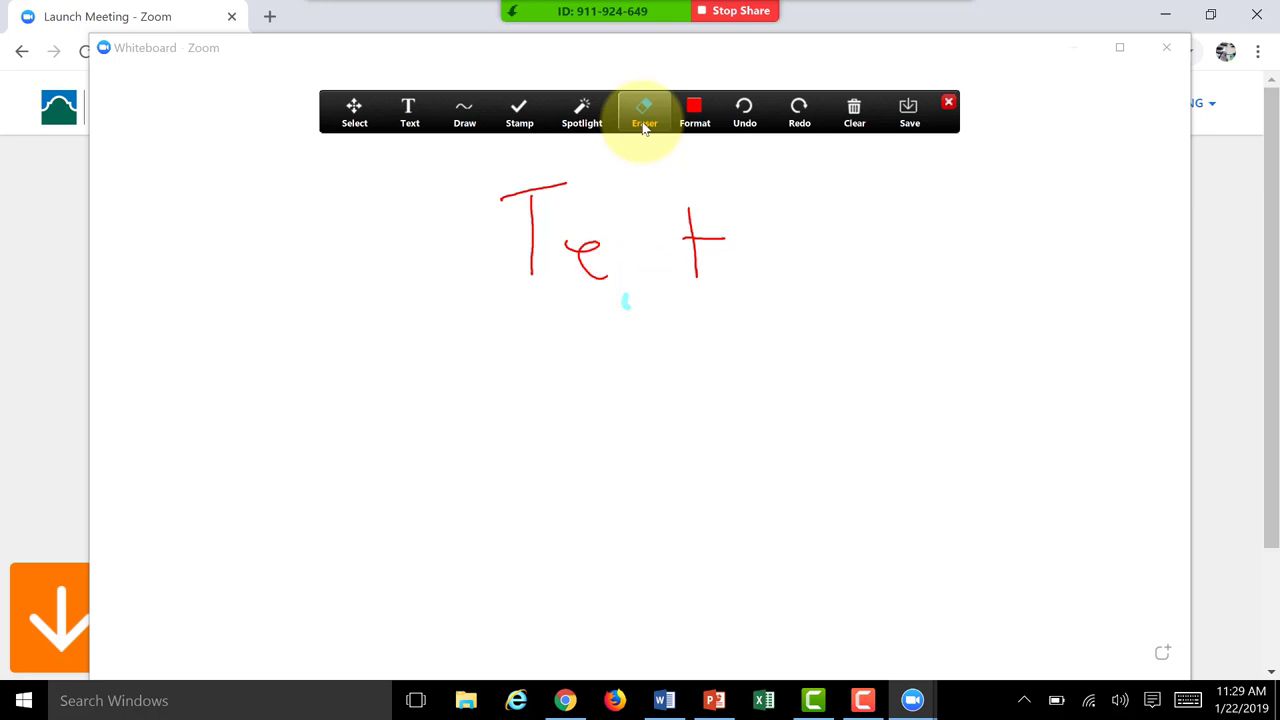
left_click(692, 270)
left_click(582, 268)
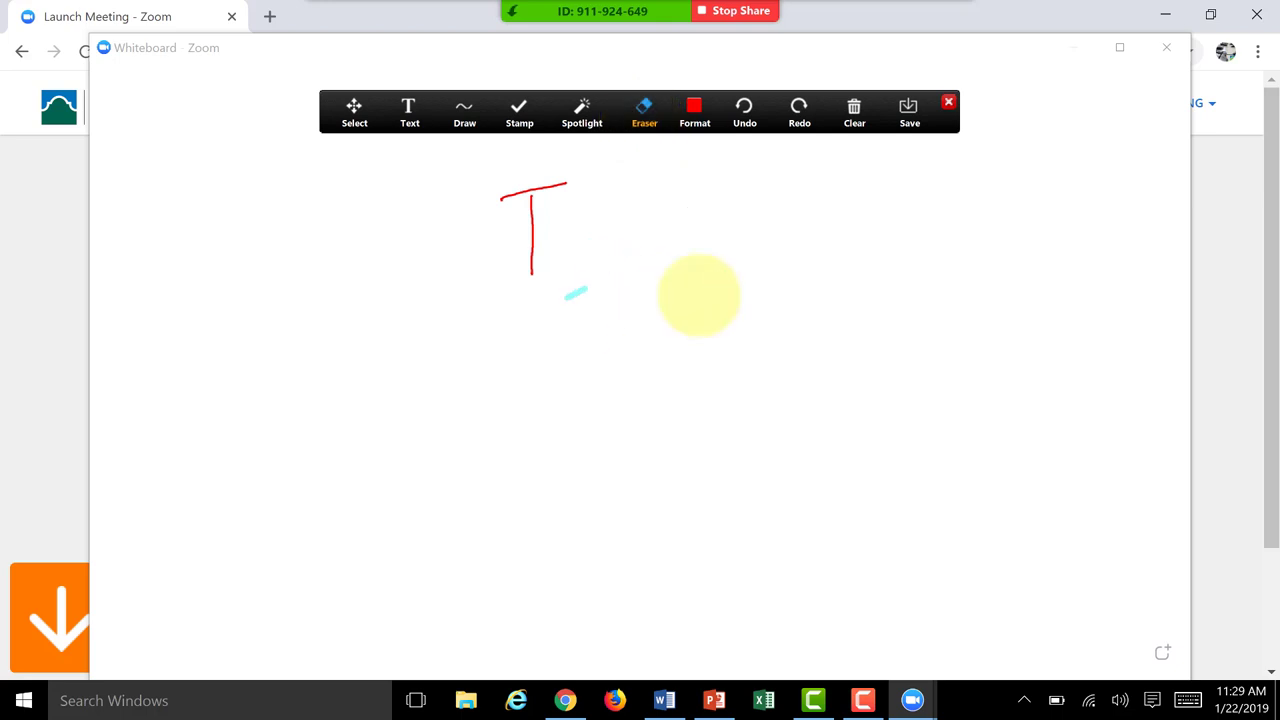
left_click(568, 184)
left_click(531, 235)
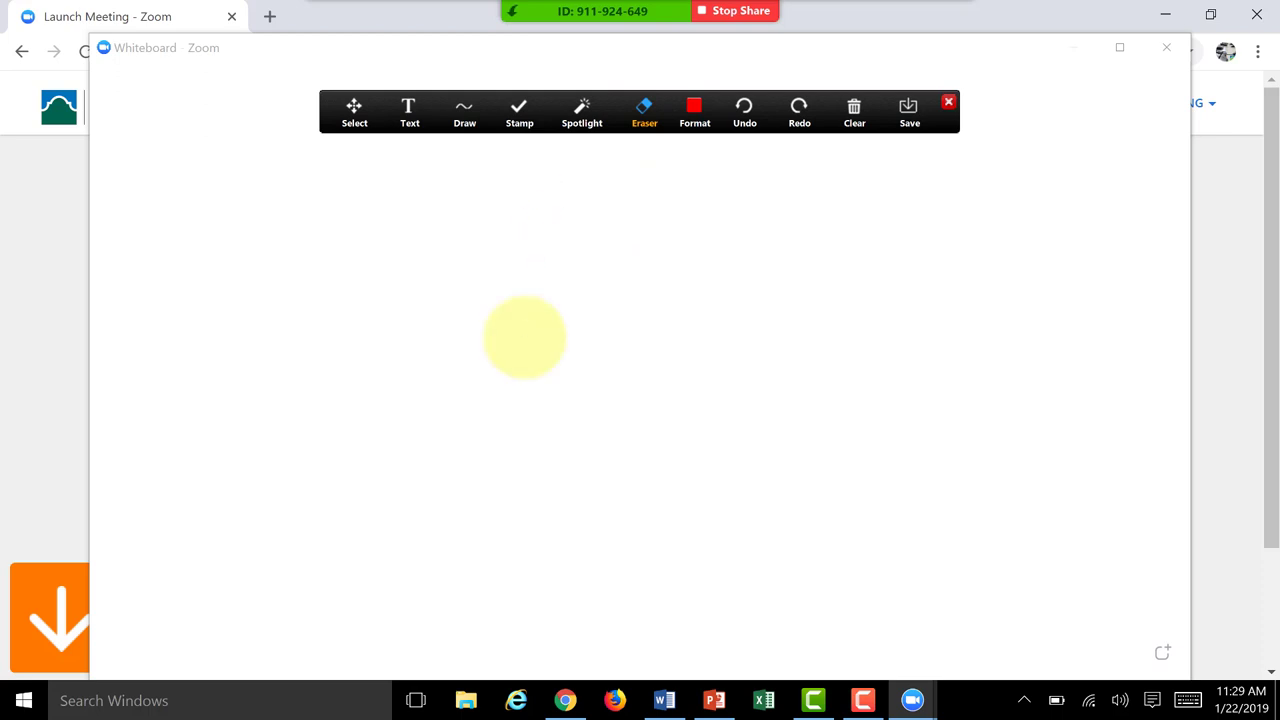
Step: Add a text box reading "rtrtrtr" near the top of the whiteboard
left_click(465, 118)
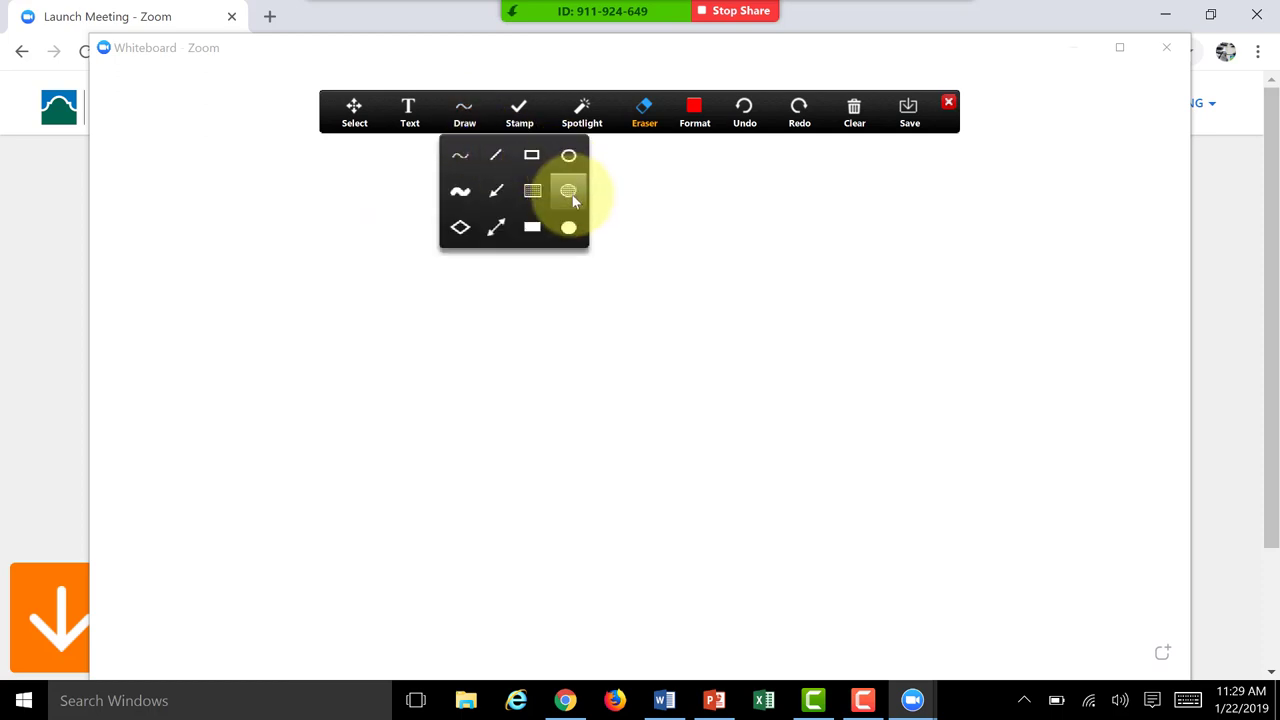
left_click(409, 118)
left_click(394, 197)
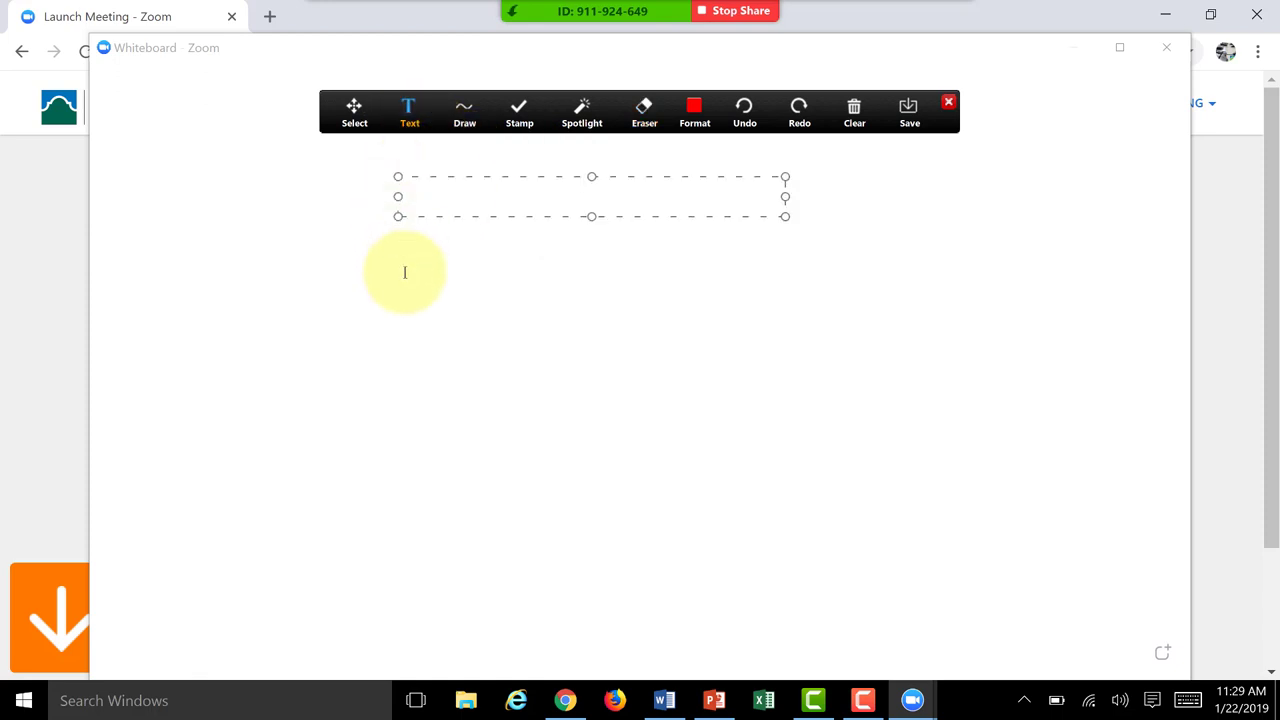
type("rtrtrtr")
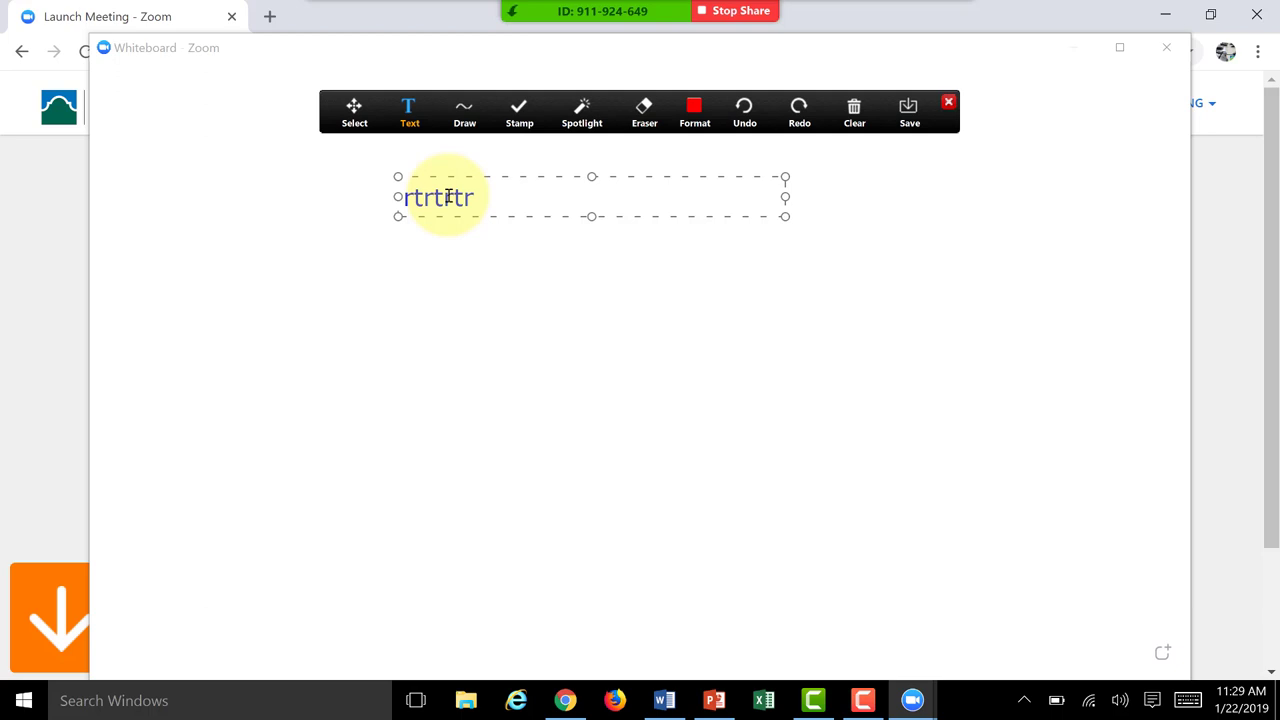
Step: Start recording the meeting to the cloud
mouse_move(706, 6)
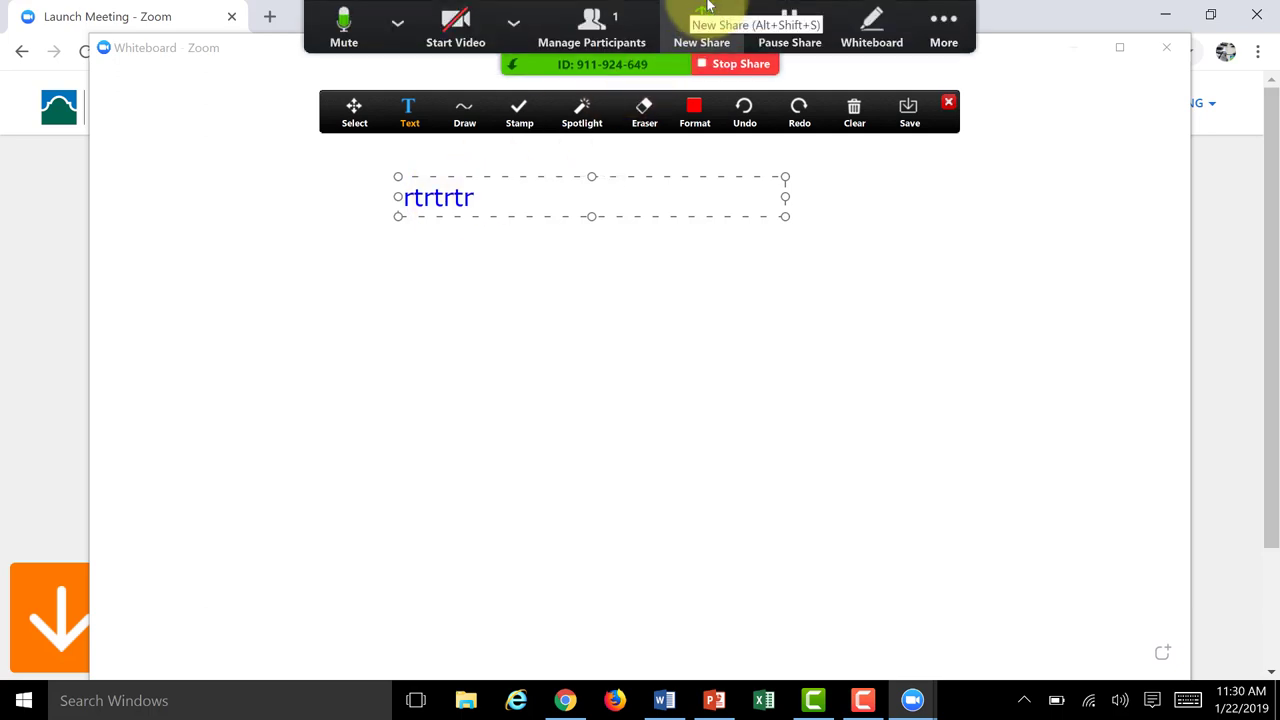
left_click(940, 28)
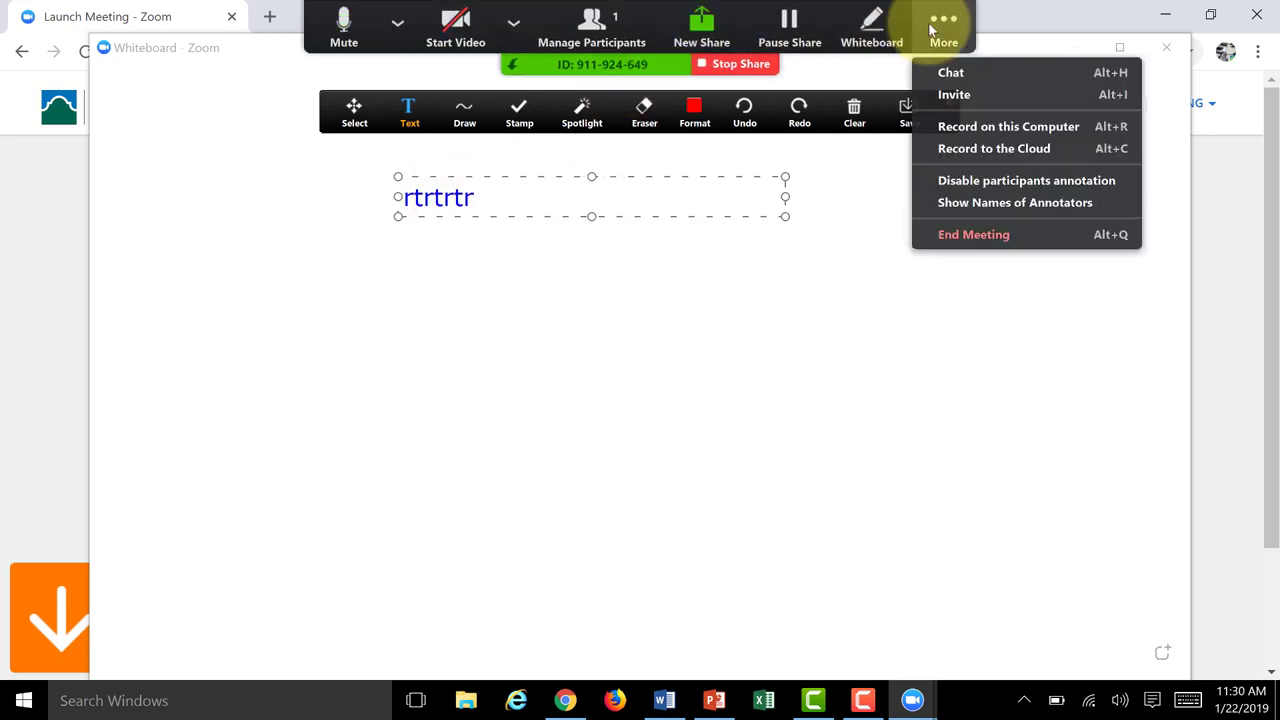
left_click(946, 148)
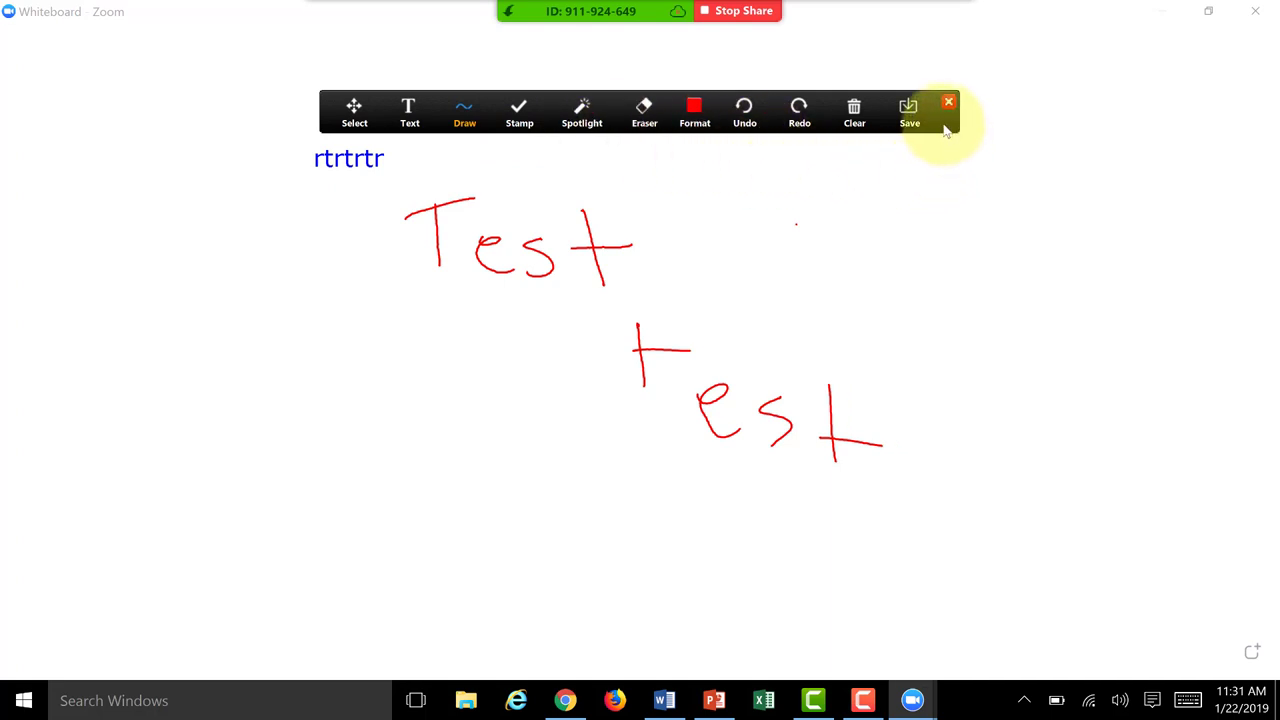
Step: Move the annotation toolbar aside and close it, and bring it back and place it lower on the whiteboard
mouse_move(945, 130)
left_mouse_down()
mouse_move(1130, 25)
mouse_move(1234, 51)
mouse_move(1151, 23)
mouse_move(1192, 5)
mouse_move(1231, 31)
mouse_move(723, 121)
mouse_move(1127, 468)
mouse_move(1208, 670)
mouse_move(1128, 648)
mouse_move(999, 101)
left_mouse_up()
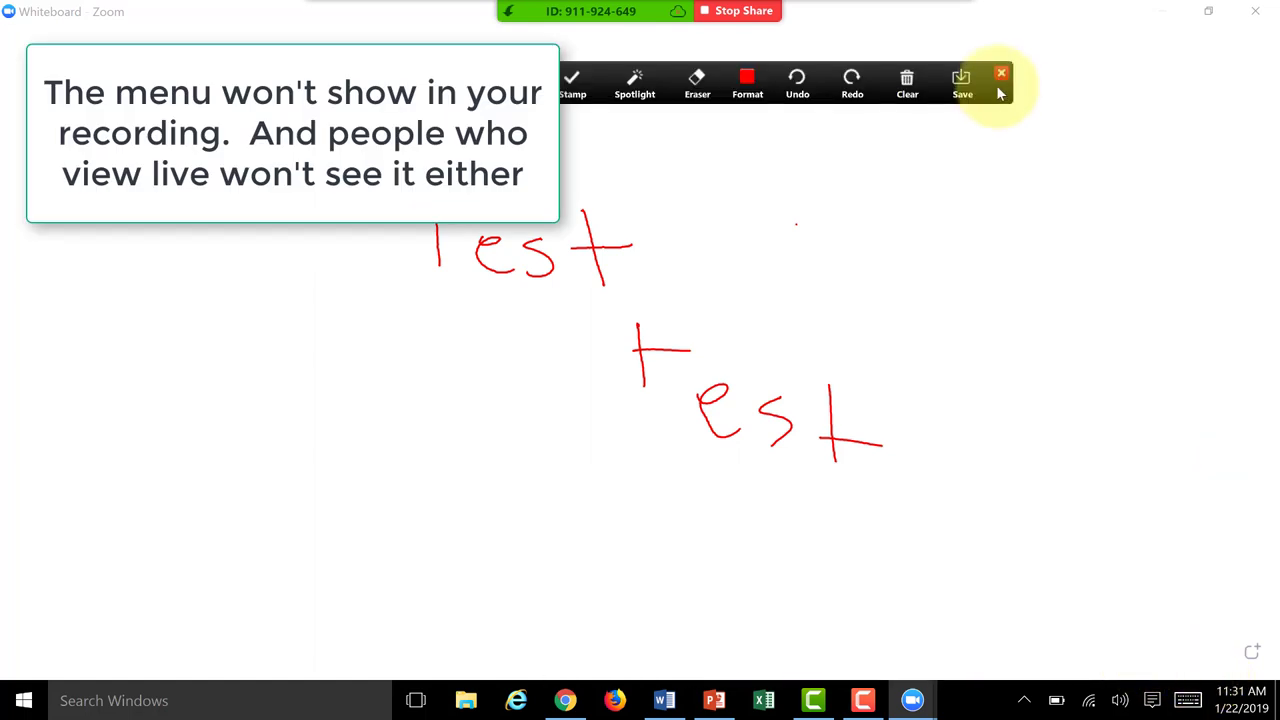
left_click(1003, 74)
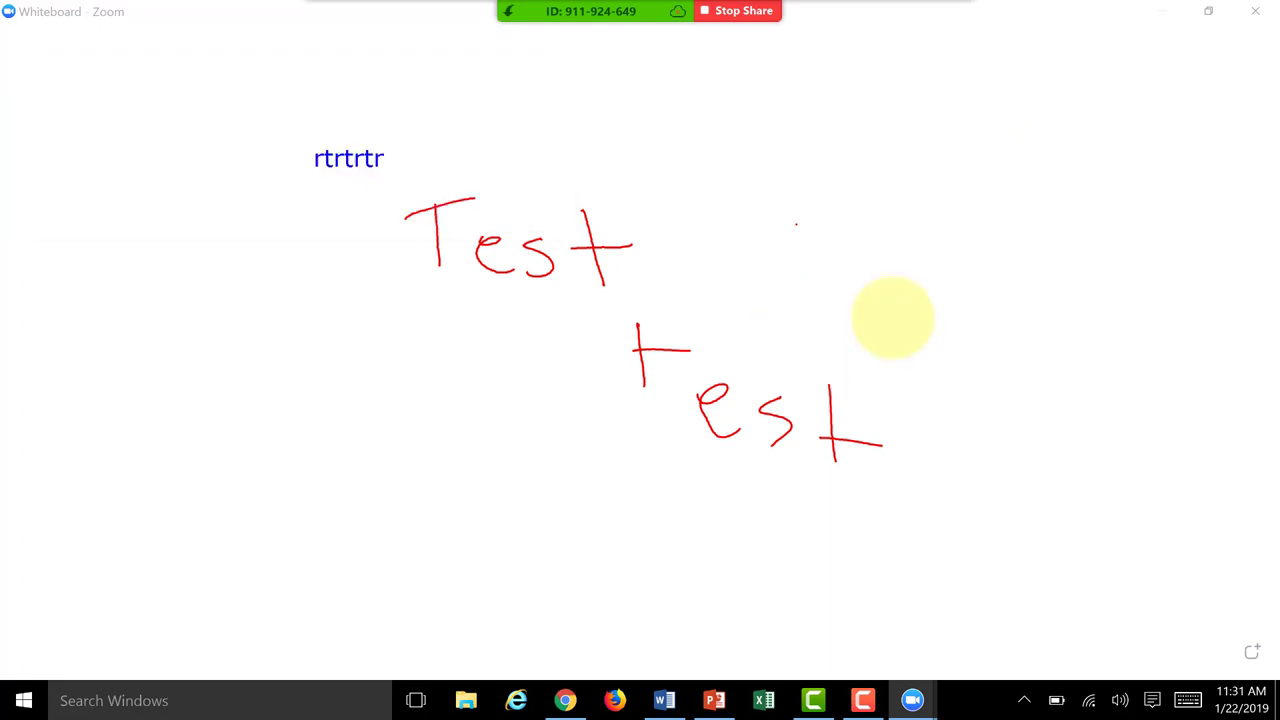
mouse_move(780, 8)
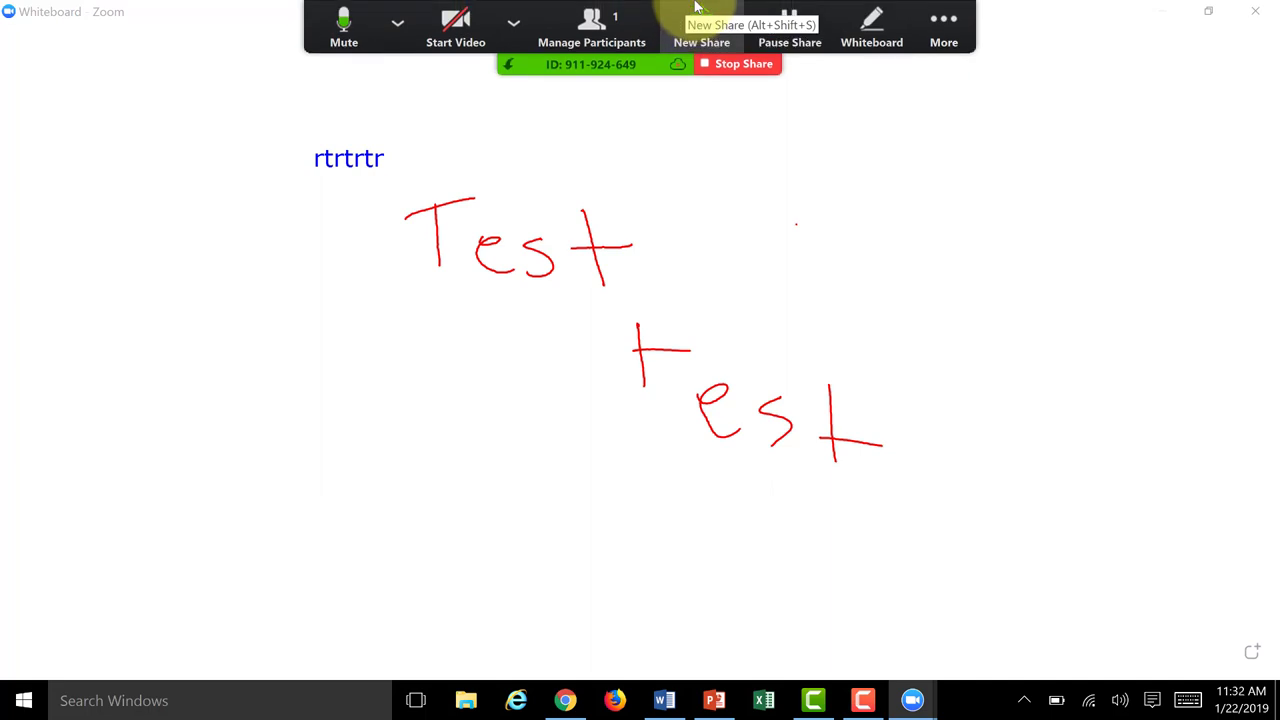
left_click(873, 42)
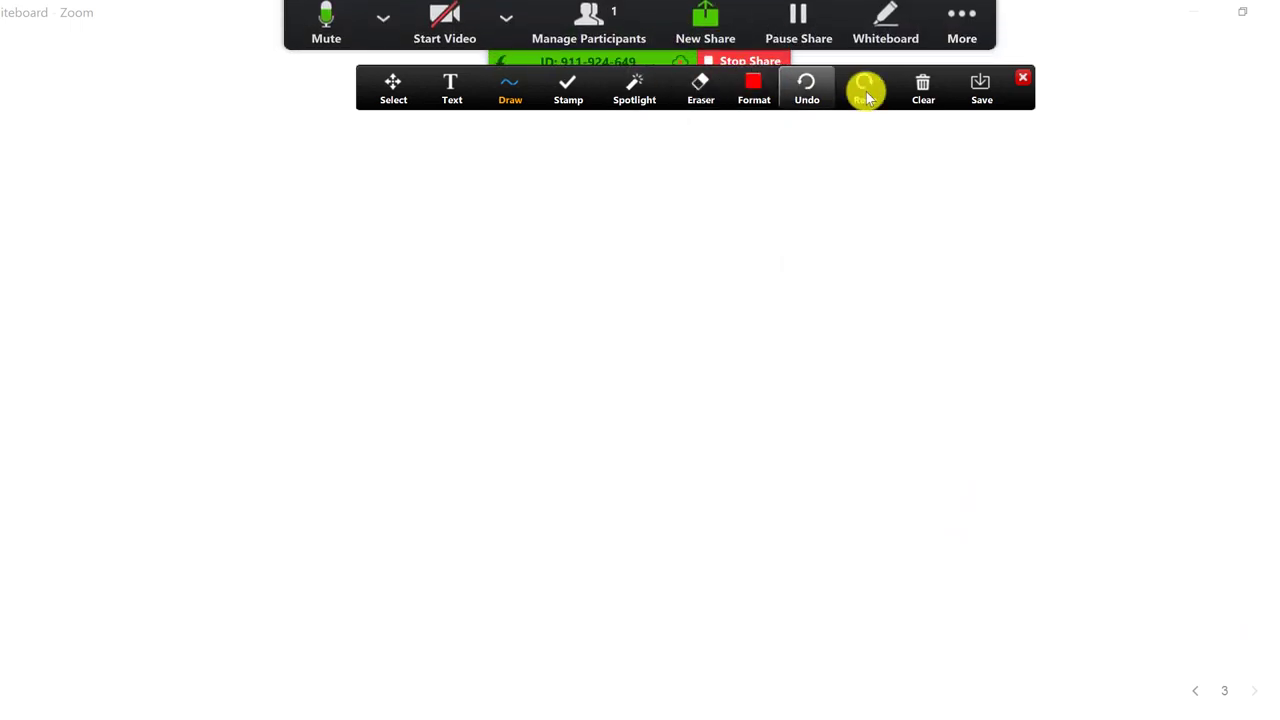
mouse_move(1012, 100)
left_mouse_down()
mouse_move(1137, 206)
mouse_move(1180, 300)
left_mouse_up()
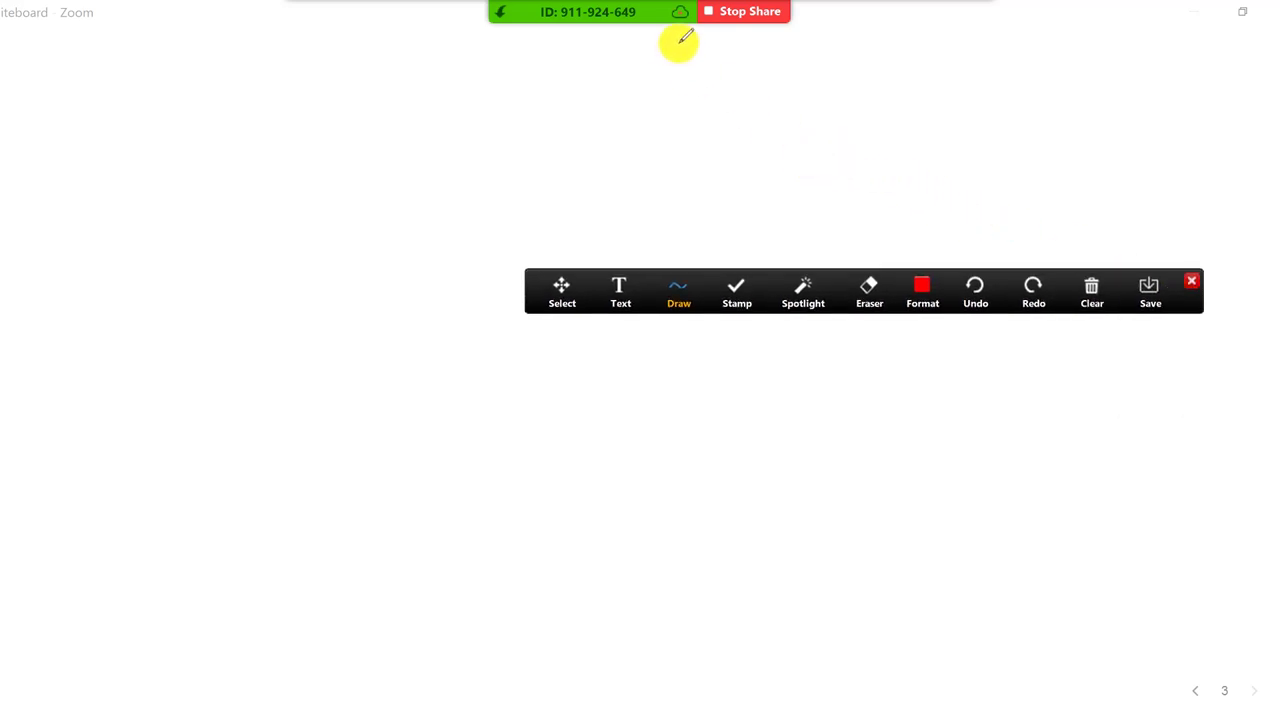
Step: End the meeting for all participants and close the Zoom Cloud Meetings window
mouse_move(683, 50)
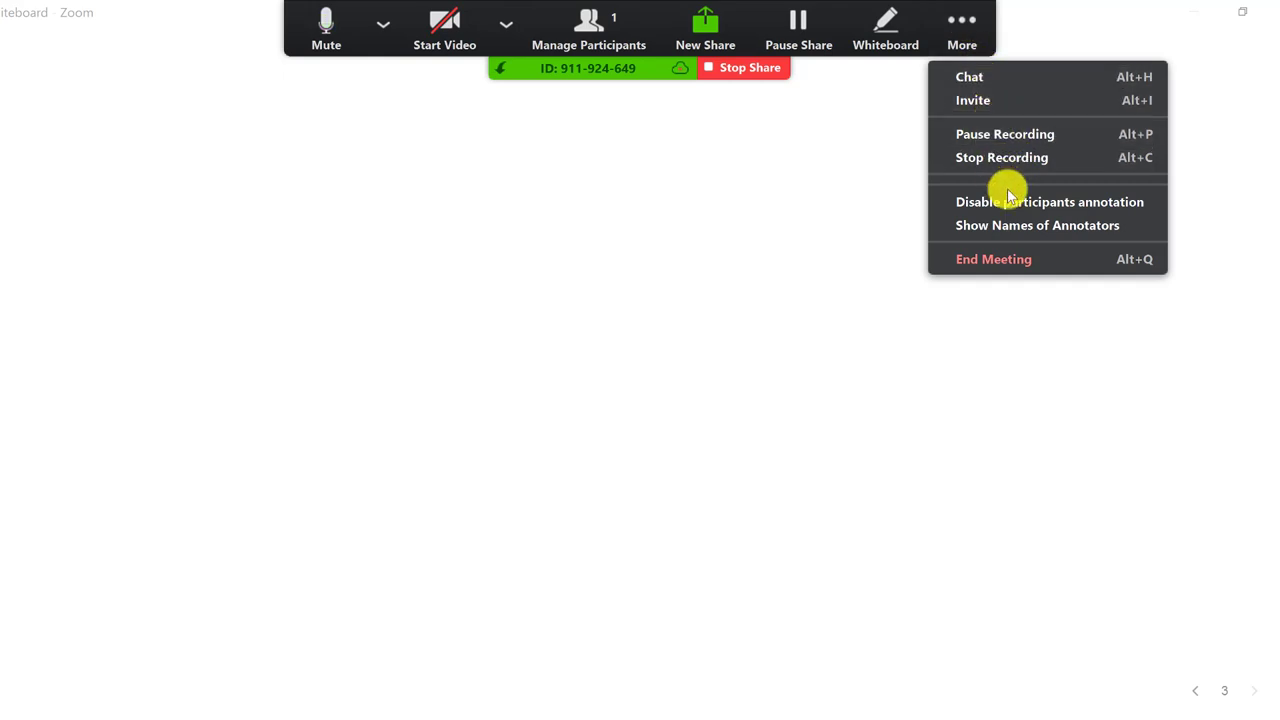
left_click(1006, 258)
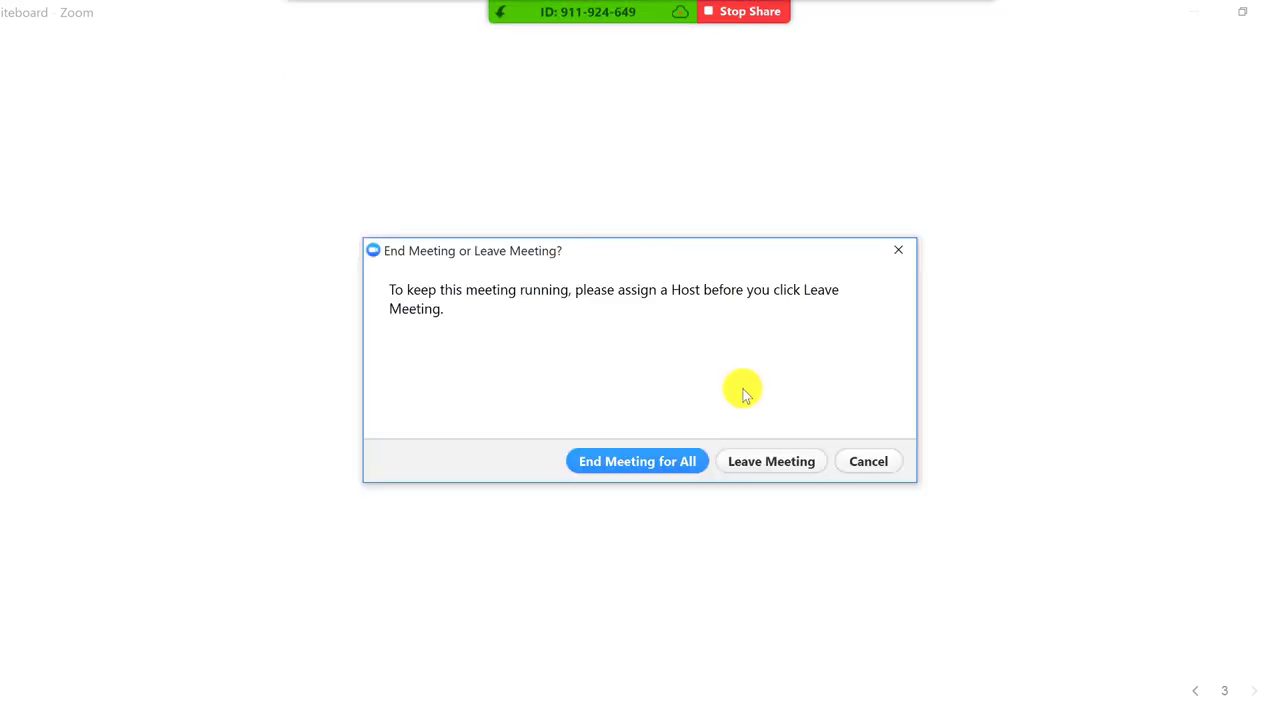
left_click(657, 462)
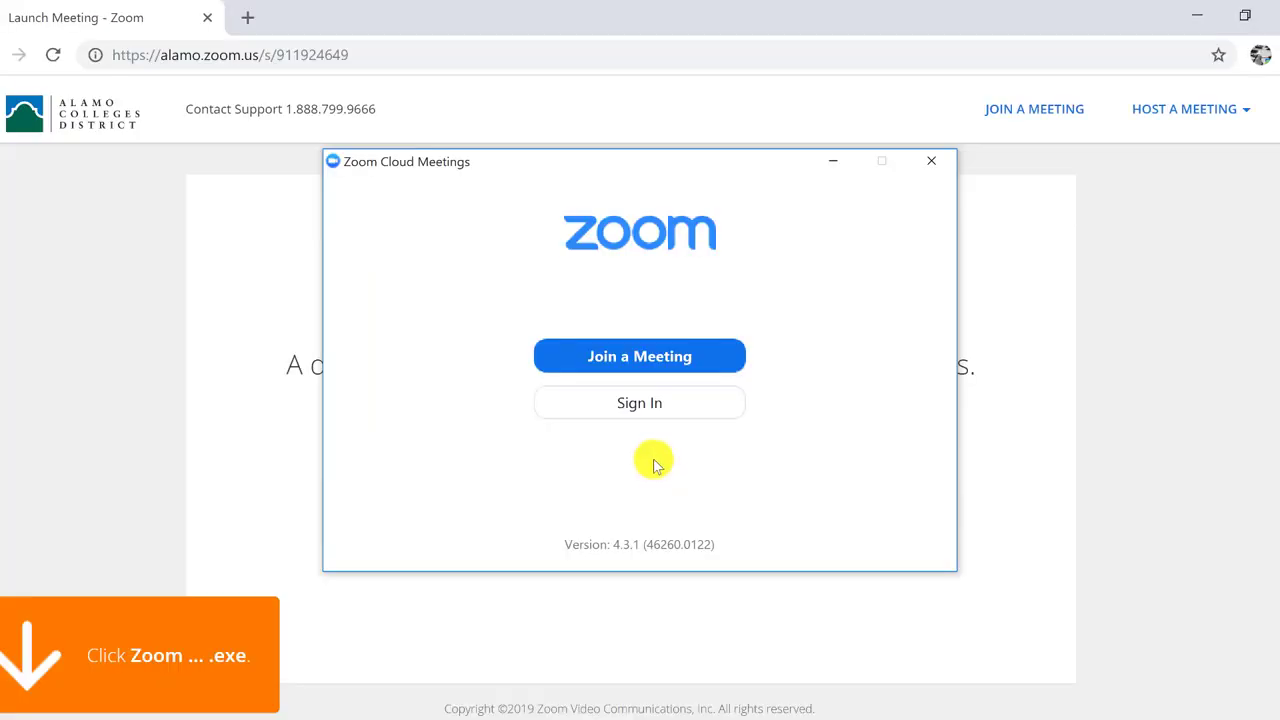
left_click(932, 163)
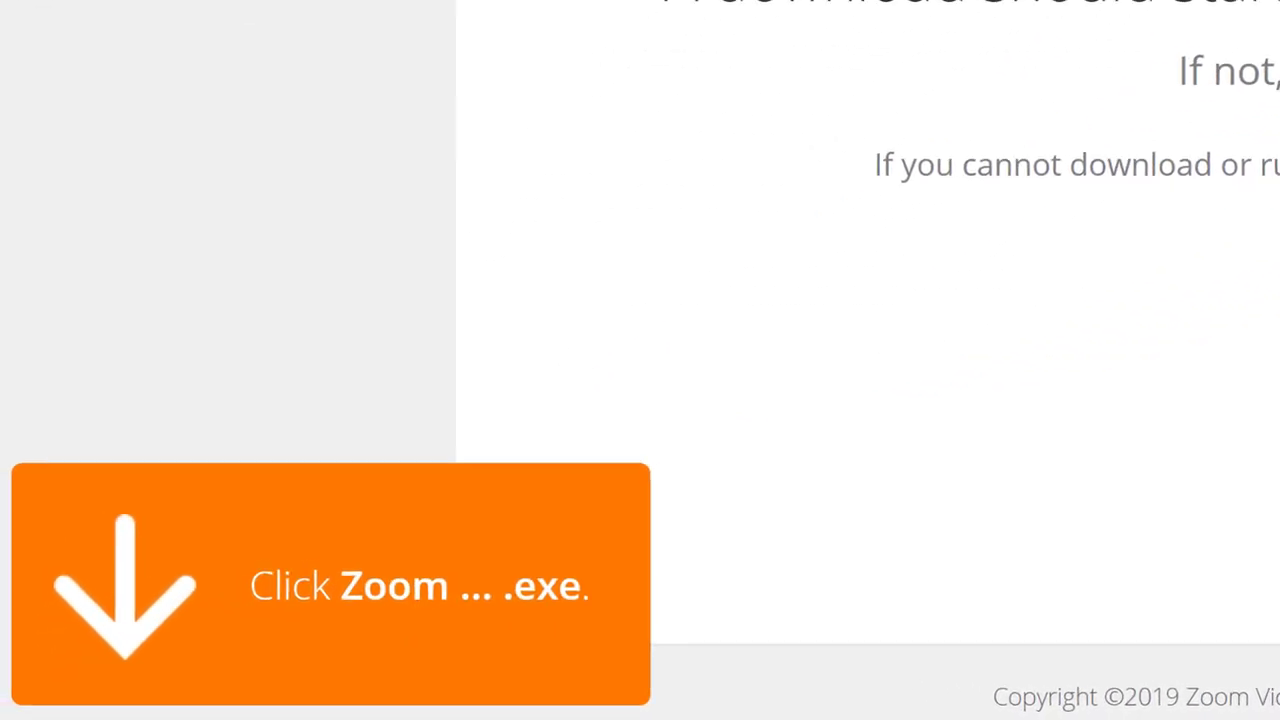